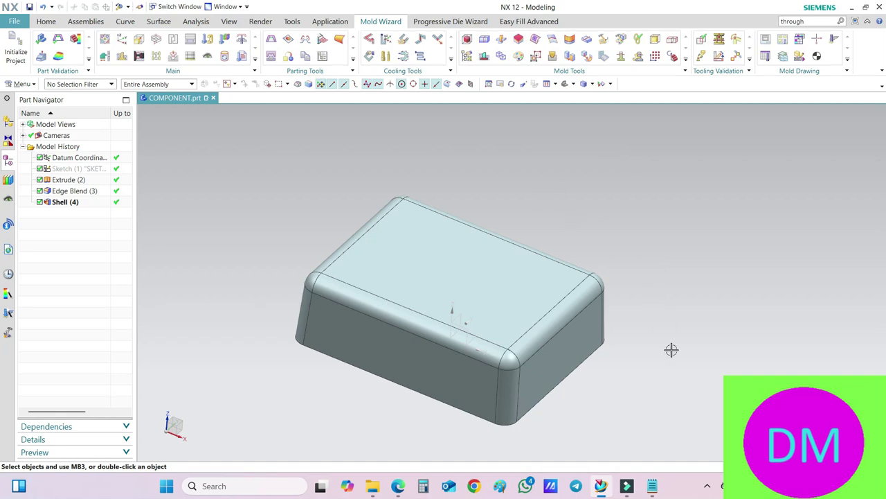
- Orbit the shelled box to inspect it from several angles
middle_click_drag(664, 346, 625, 353)
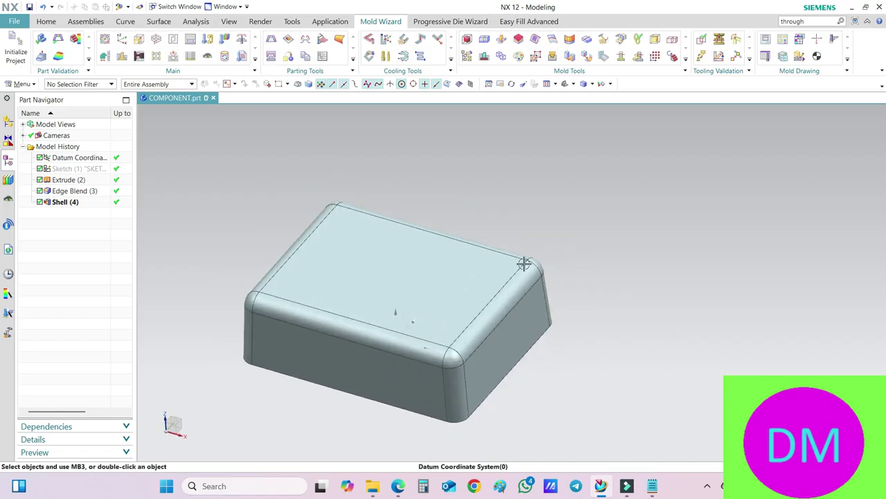
middle_click_drag(320, 278, 247, 293)
mouse_move(520, 319)
middle_mouse_down()
mouse_move(492, 301)
mouse_move(503, 322)
mouse_move(515, 302)
mouse_move(527, 313)
middle_mouse_up()
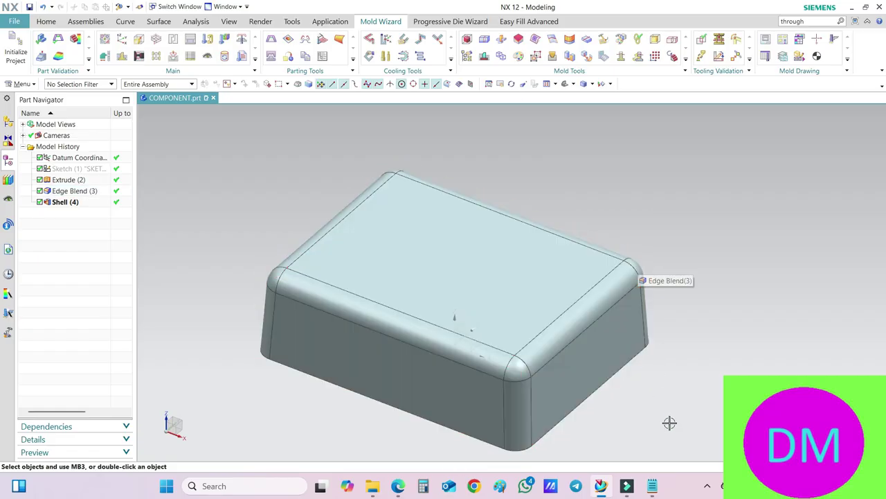
- Review the DIMENSIONa.txt notes: 130x100x40 mm, 3 degree draft, 1 mm thickness
key("alt+Tab")
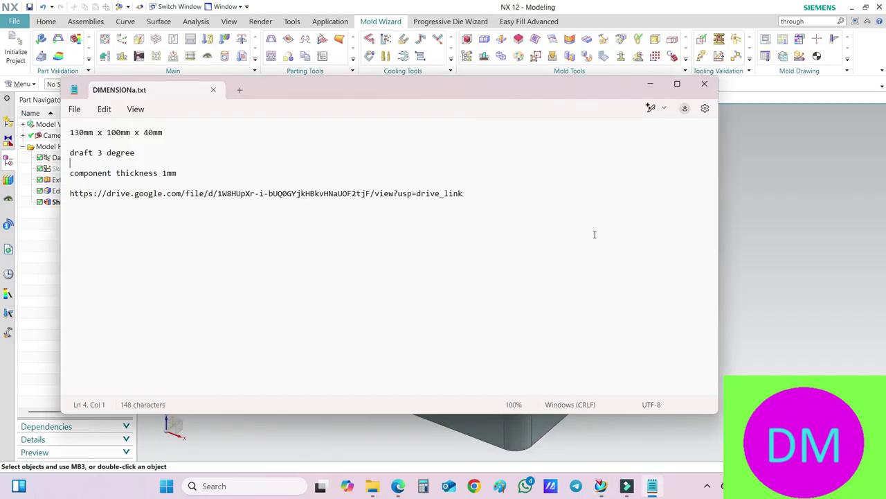
left_click_drag(71, 134, 189, 179)
left_click(291, 295)
- Initialize the mold project with ABS material and 1.006 shrinkage, creating COMPONENT_top_025.prt
left_click(657, 84)
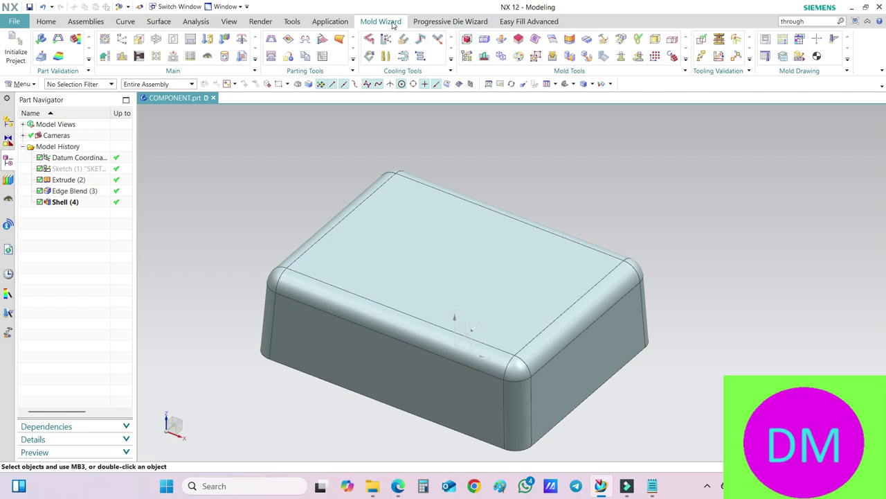
left_click(15, 43)
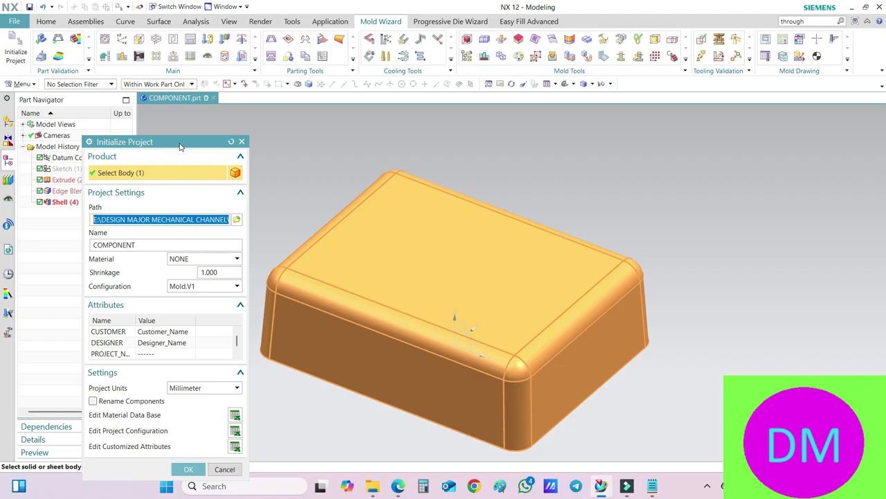
left_click_drag(183, 141, 296, 39)
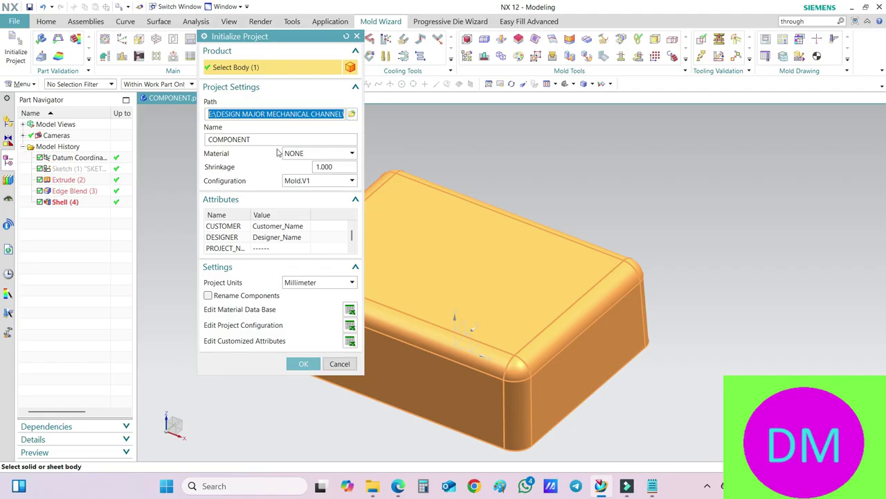
left_click(346, 153)
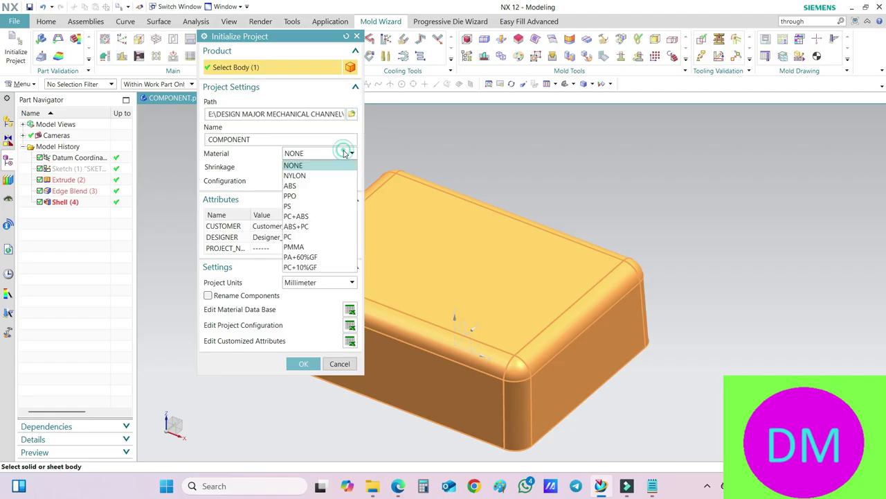
left_click(314, 187)
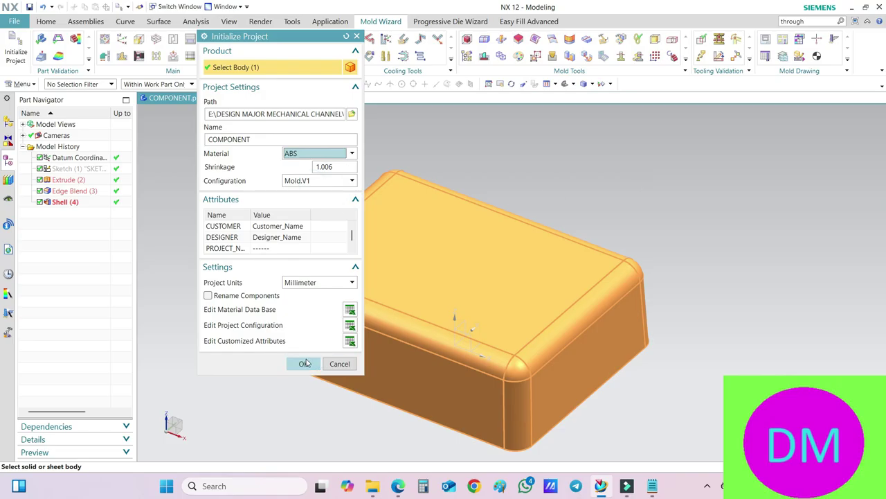
left_click(305, 364)
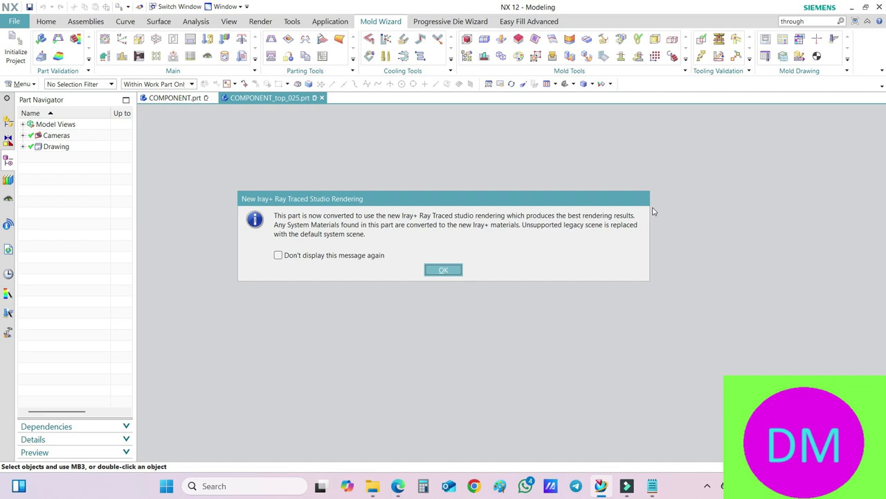
left_click(443, 270)
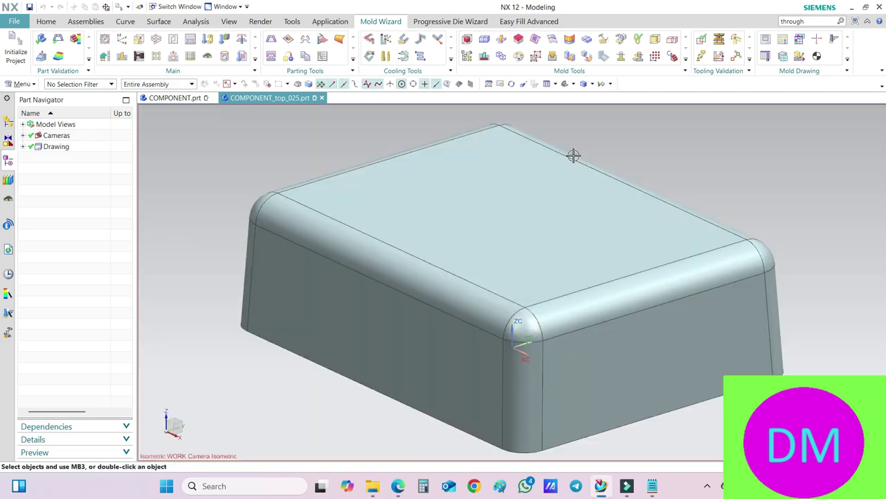
middle_click_drag(224, 233, 277, 254)
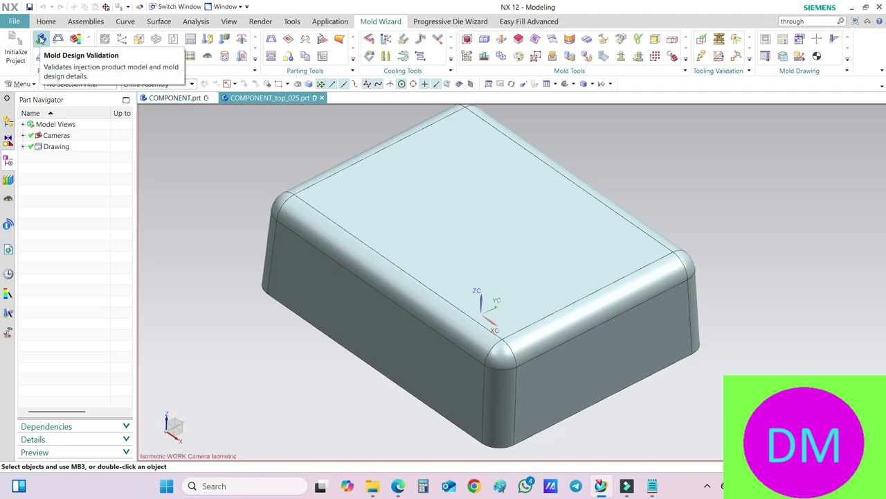
left_click(41, 39)
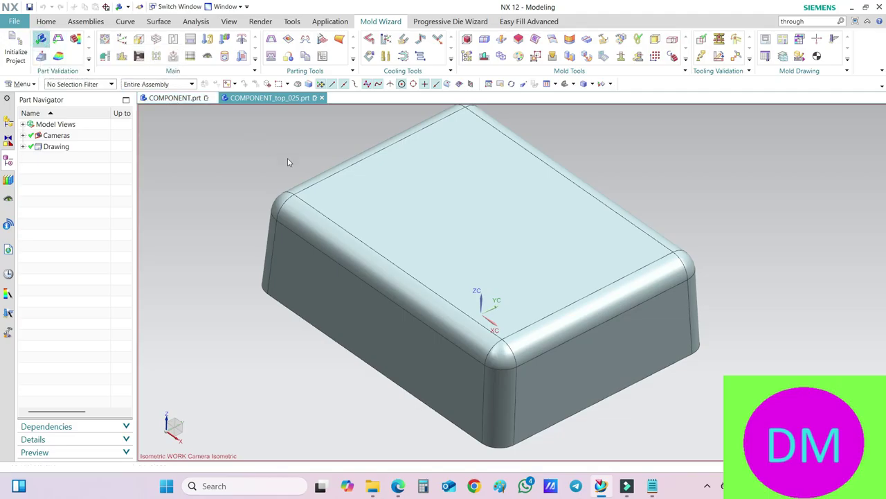
left_click(226, 89)
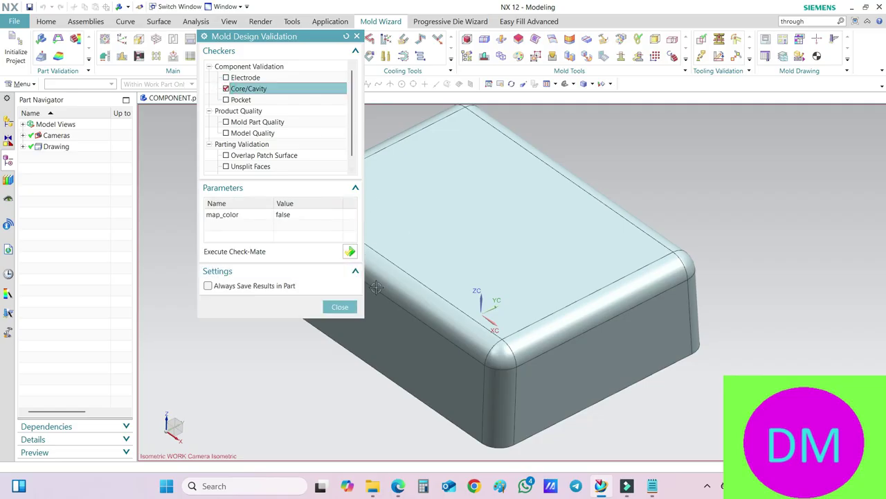
left_click(340, 307)
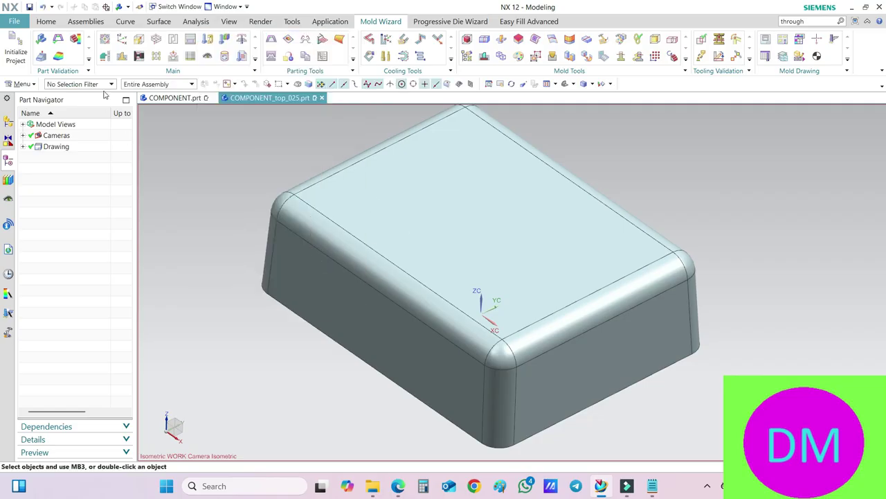
- Calculate Check Regions for the box body along its default draw direction
left_click(57, 40)
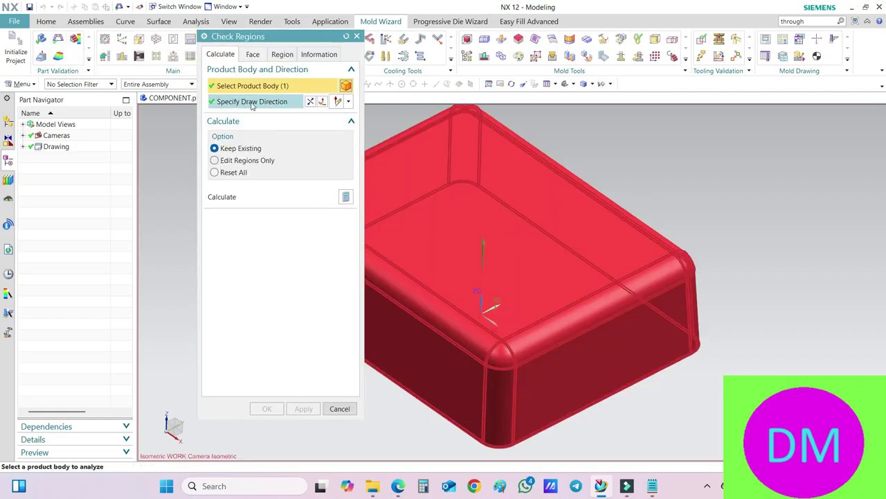
middle_click_drag(508, 275, 521, 266)
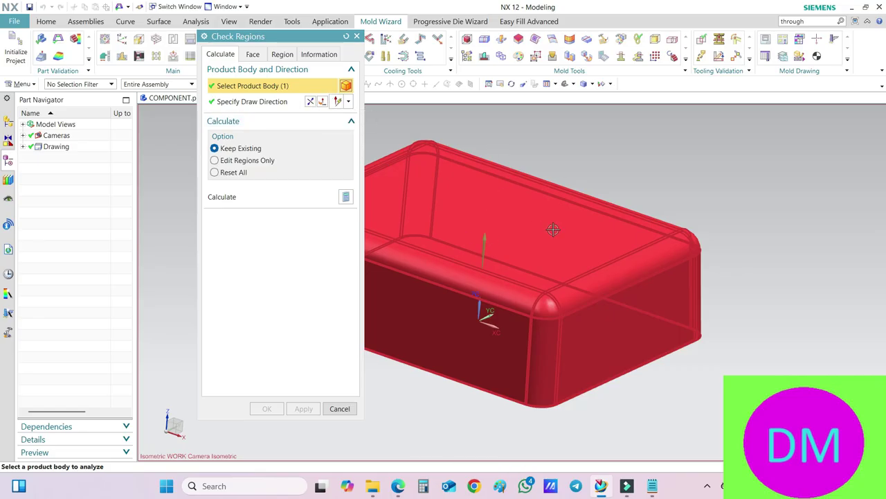
middle_click_drag(554, 229, 394, 216)
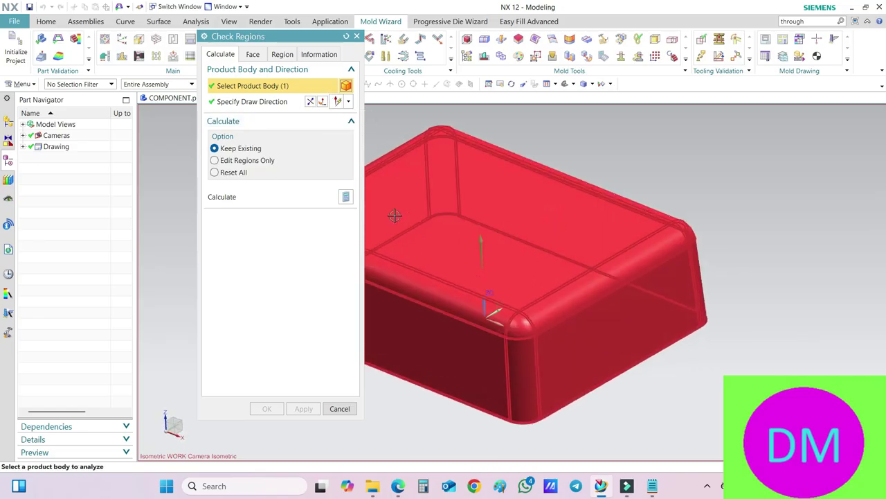
left_click(347, 198)
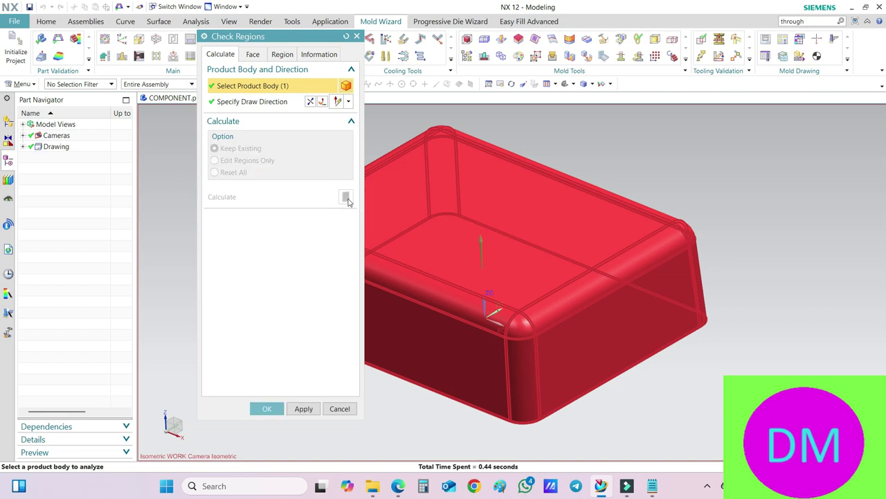
middle_click_drag(743, 268, 669, 312)
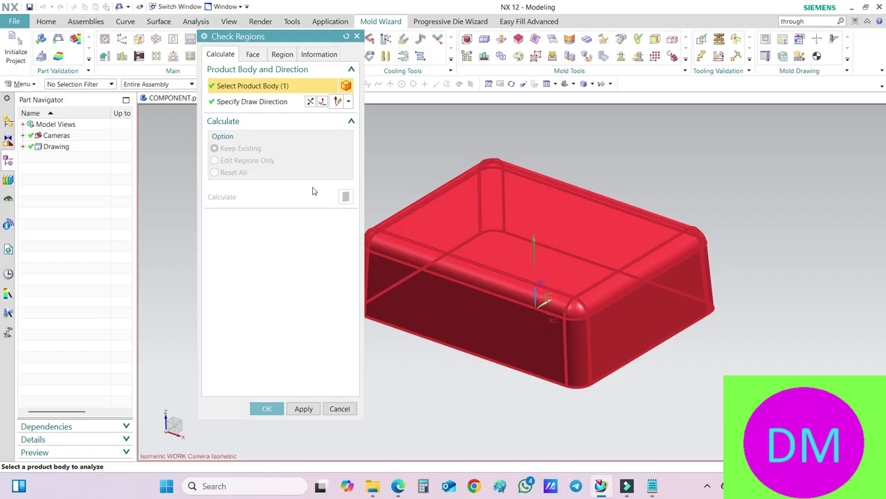
- Colour all faces by draft, verify 17 cavity, 18 core, 0 undefined faces, and apply
left_click(253, 55)
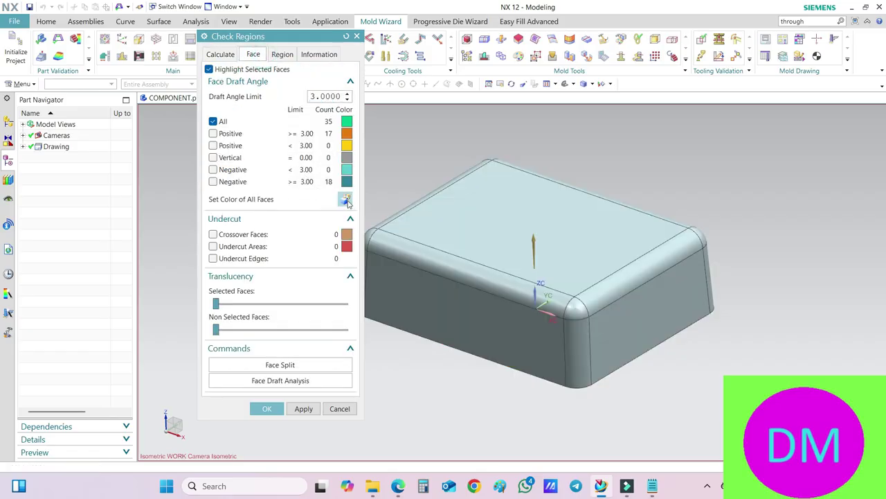
left_click(346, 199)
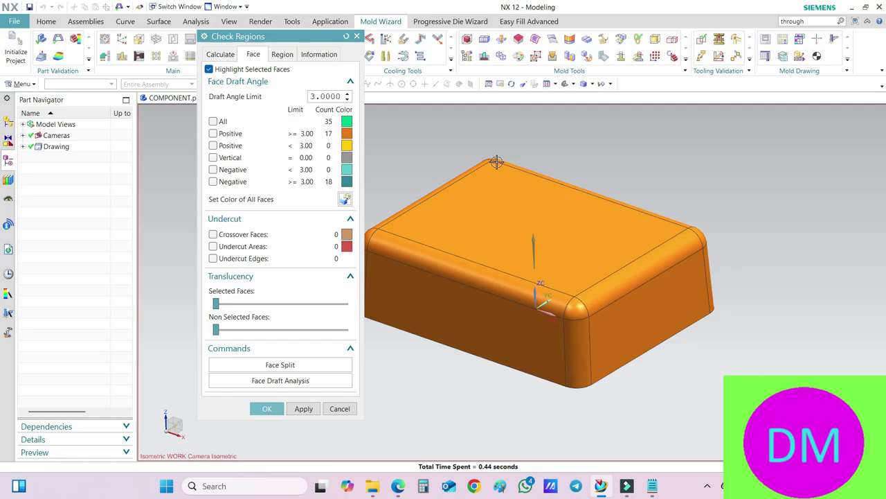
middle_click_drag(759, 360, 727, 350)
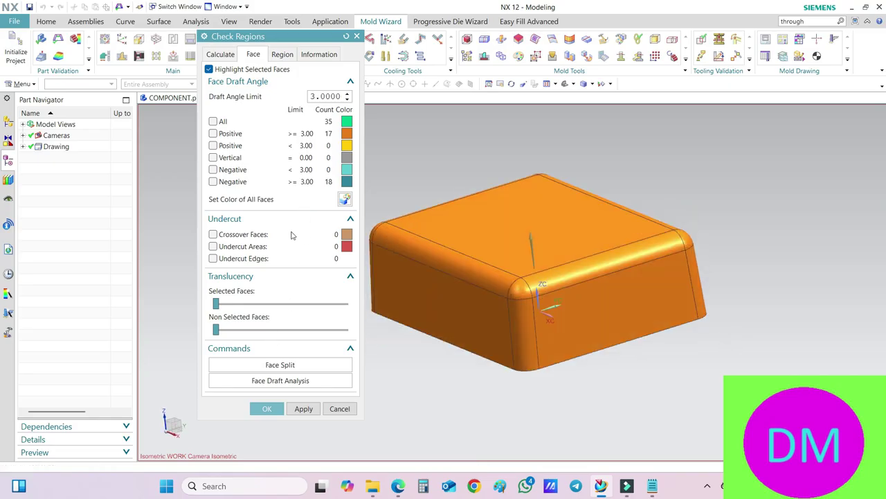
left_click(283, 54)
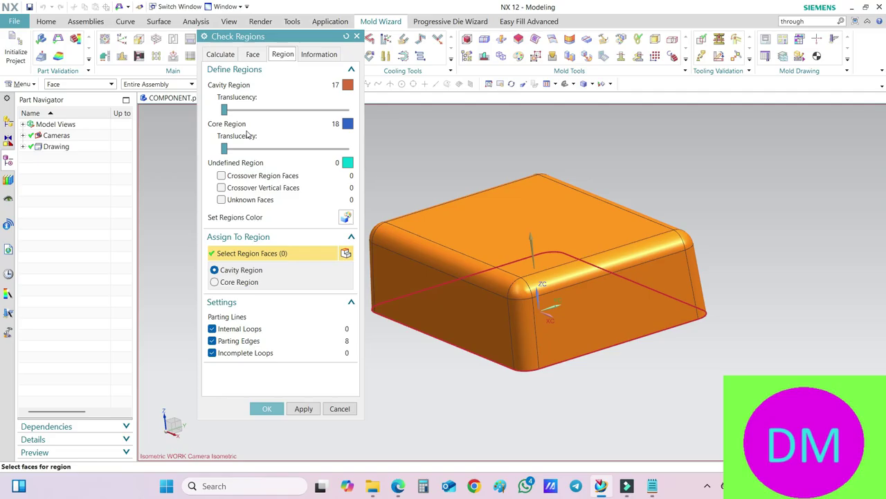
middle_click_drag(634, 331, 444, 246)
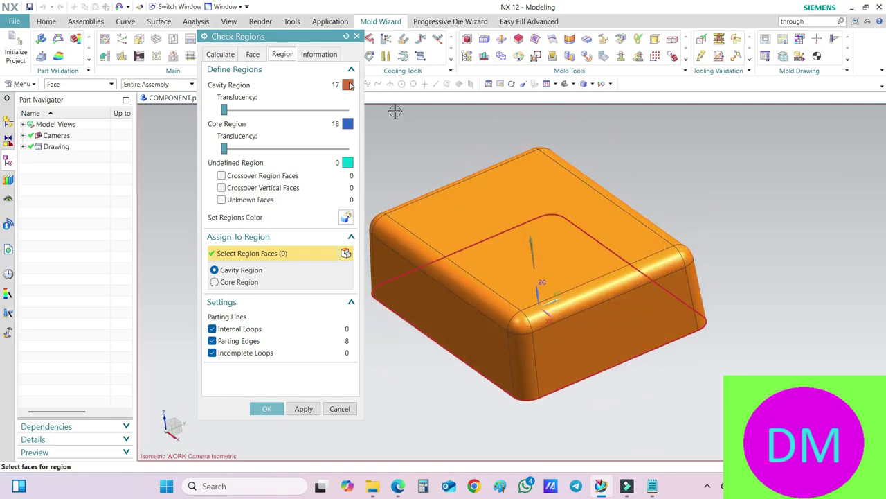
middle_click_drag(559, 251, 561, 267)
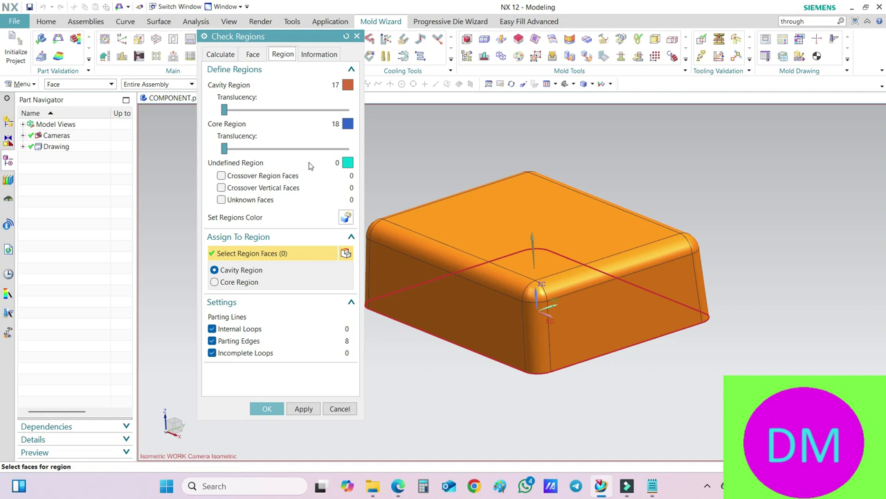
left_click(267, 408)
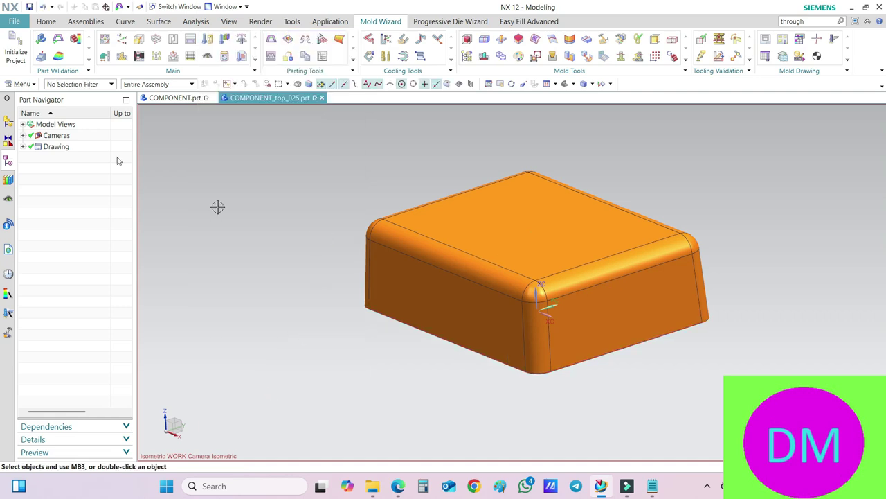
- Open the Flow Analysis setup, orbit the box, then cancel without running
left_click(41, 56)
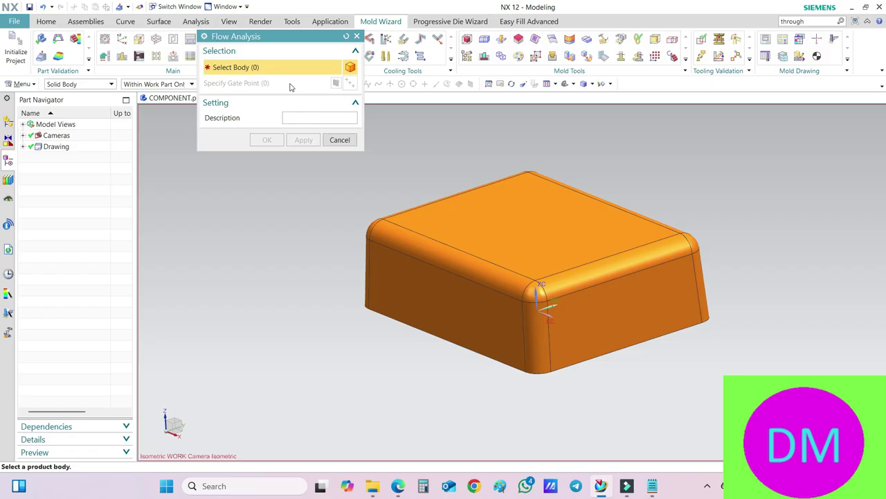
scroll(660, 302, "down", 3)
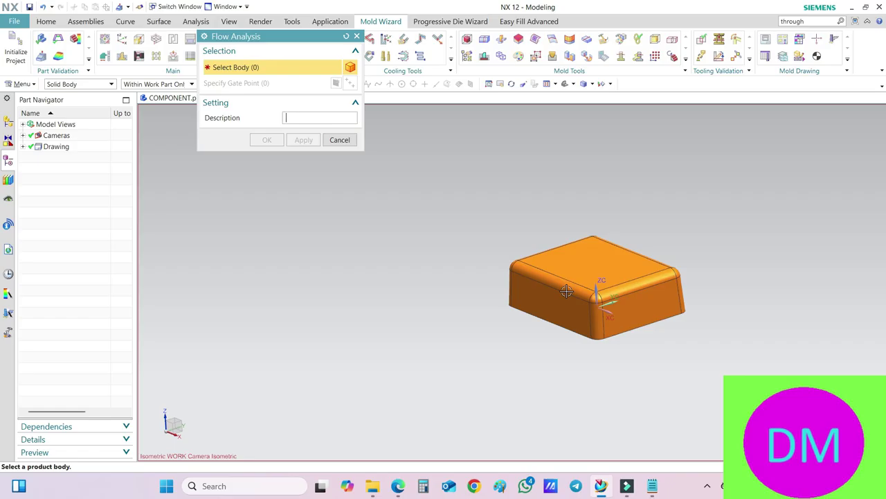
scroll(586, 300, "up", 3)
middle_click_drag(531, 243, 506, 239)
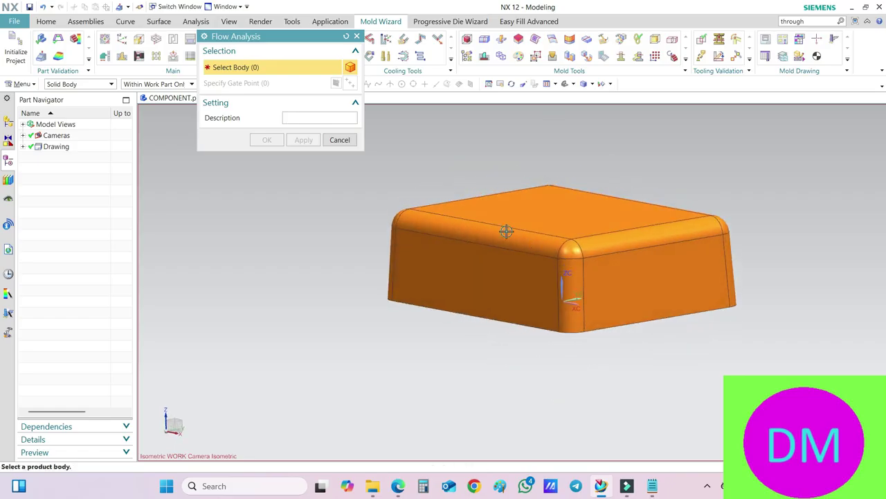
left_click(339, 140)
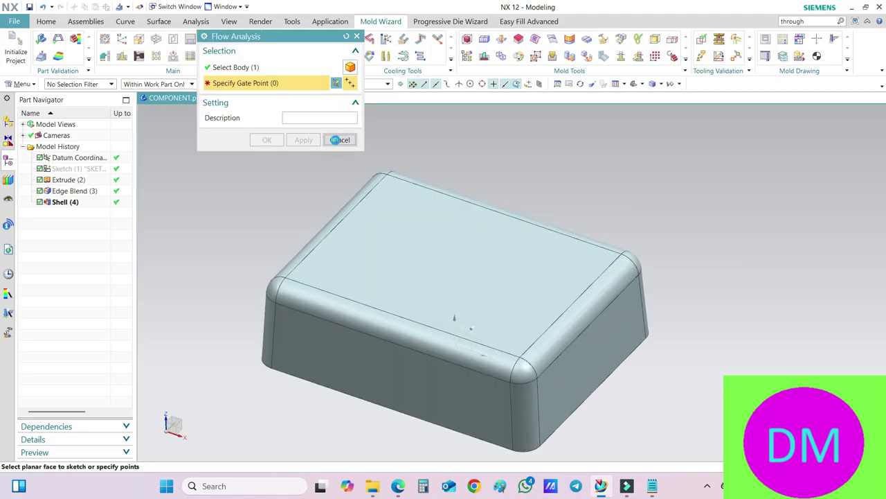
- Reopen the Flow Analysis setup for the part body
left_click(338, 139)
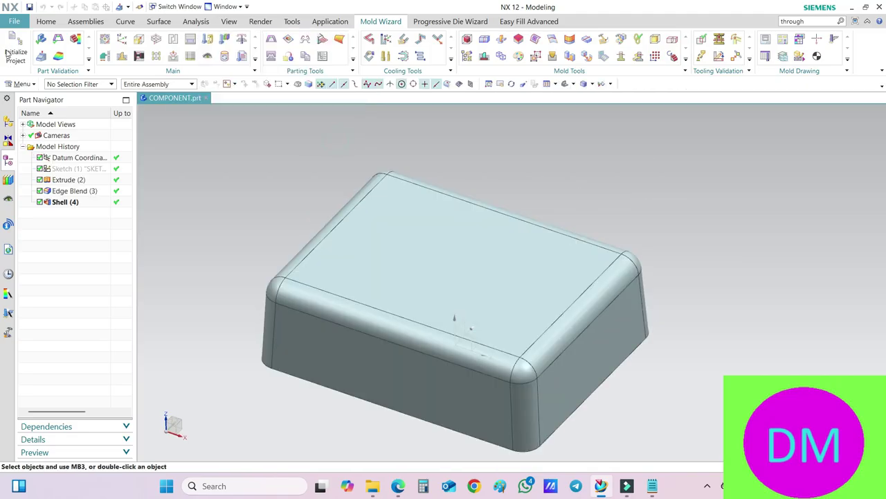
left_click(39, 57)
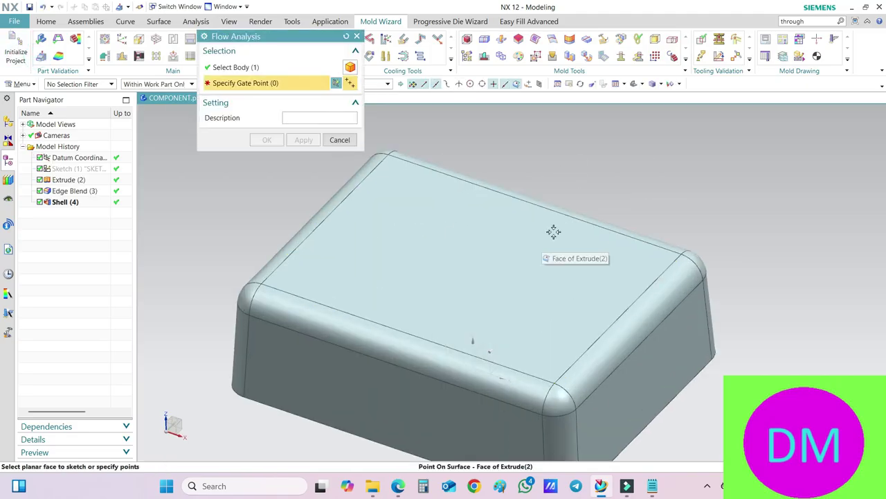
middle_click_drag(556, 229, 568, 203)
left_click(340, 139)
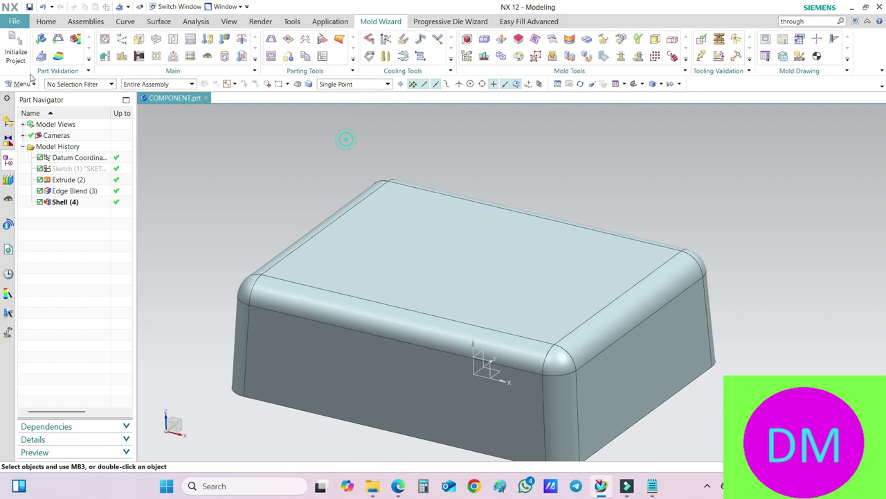
left_click(40, 57)
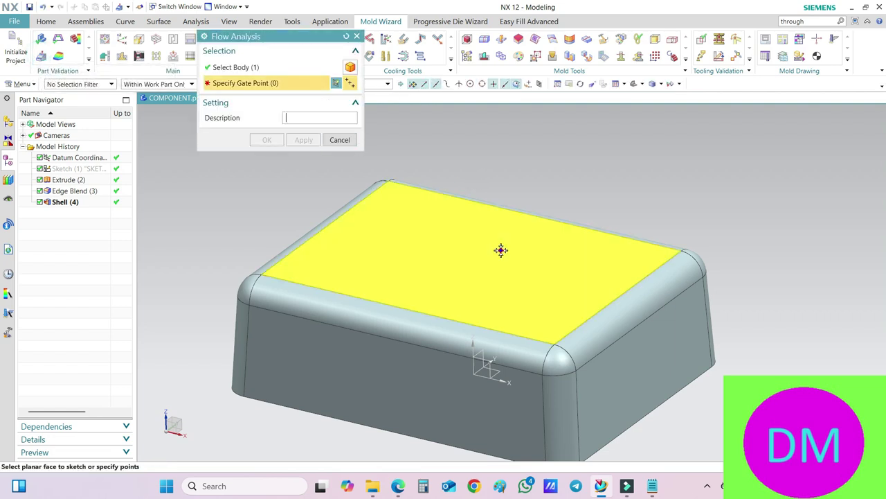
scroll(500, 237, "down", 1)
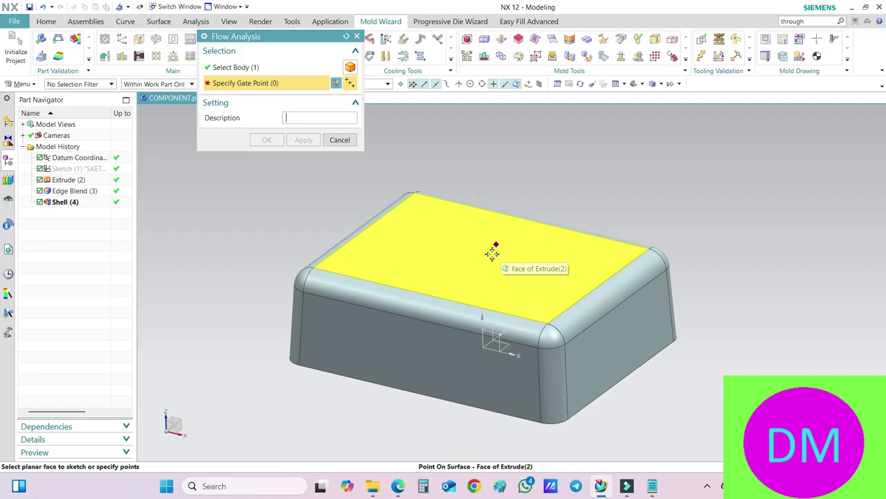
scroll(493, 251, "up", 1)
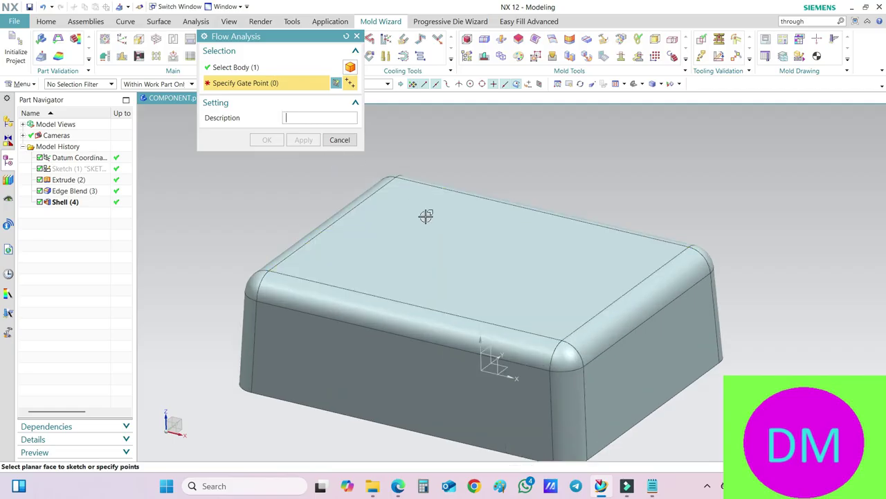
- Create a sketch on the box's top face with its origin at the face centre
left_click(337, 83)
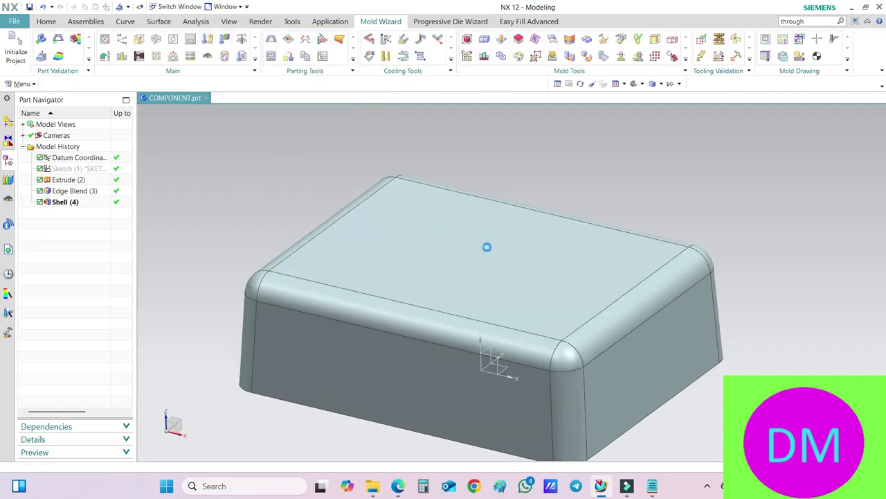
left_click(534, 267)
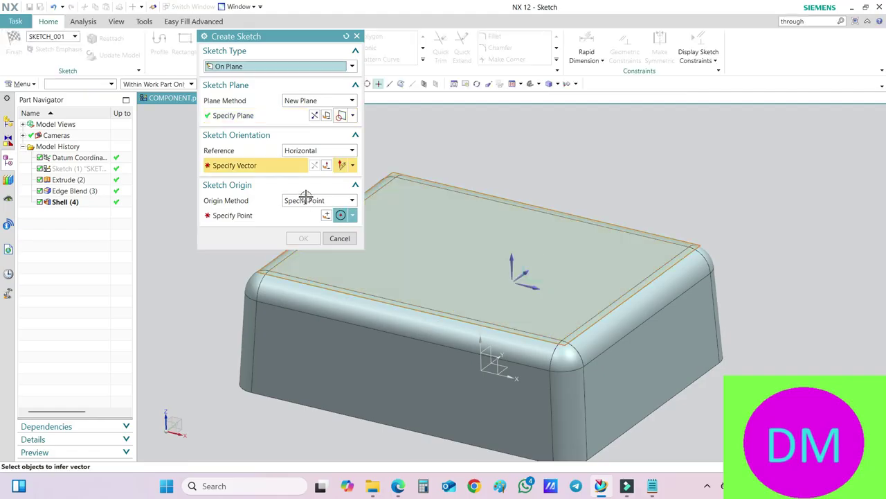
left_click(524, 280)
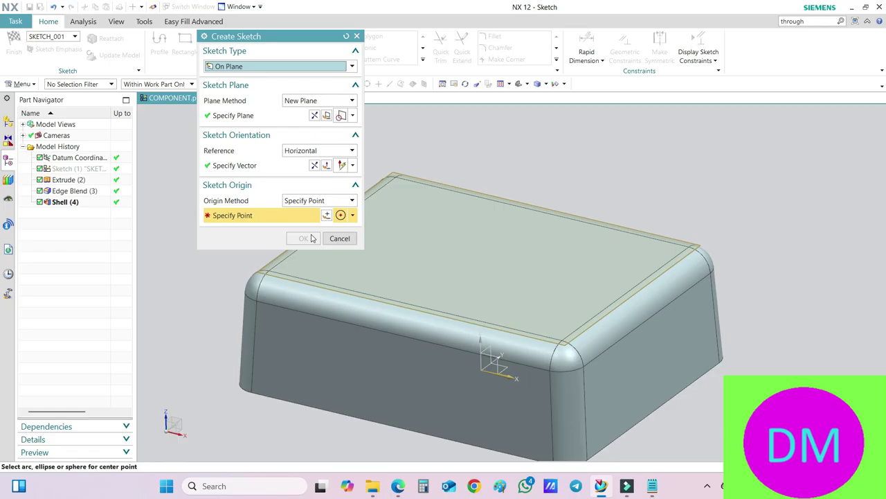
left_click(351, 214)
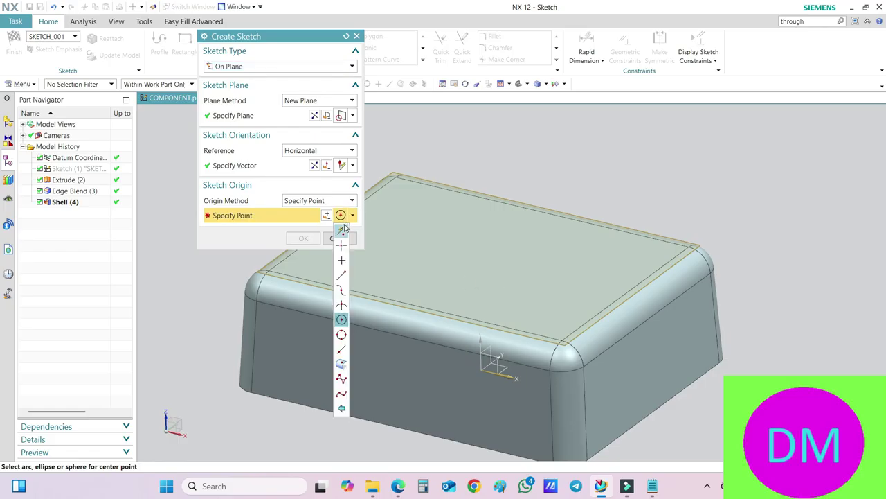
left_click(344, 226)
left_click(325, 216)
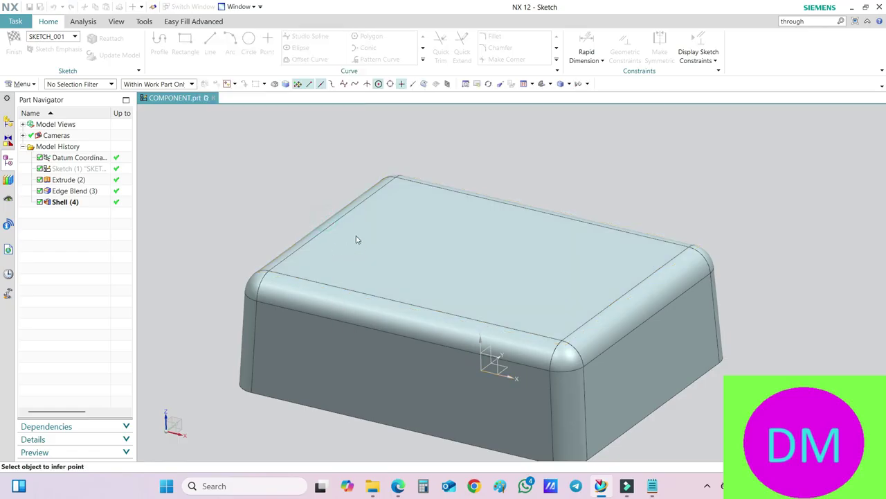
left_click(303, 222)
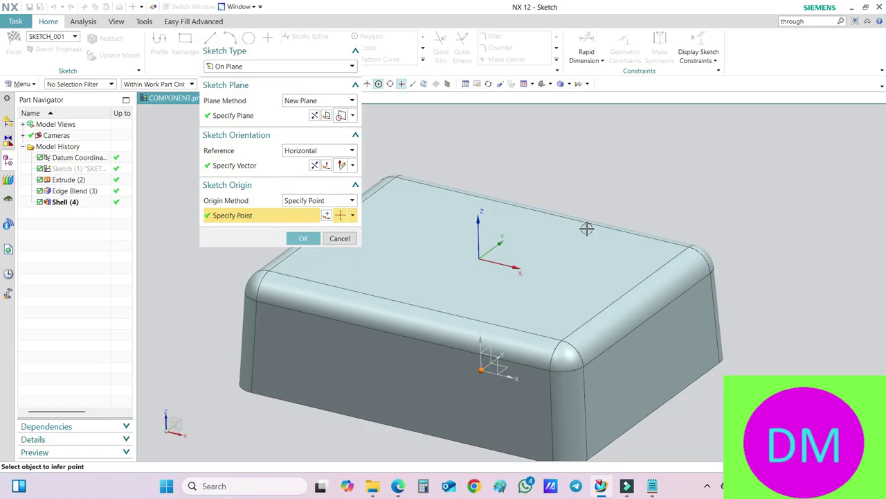
left_click(304, 238)
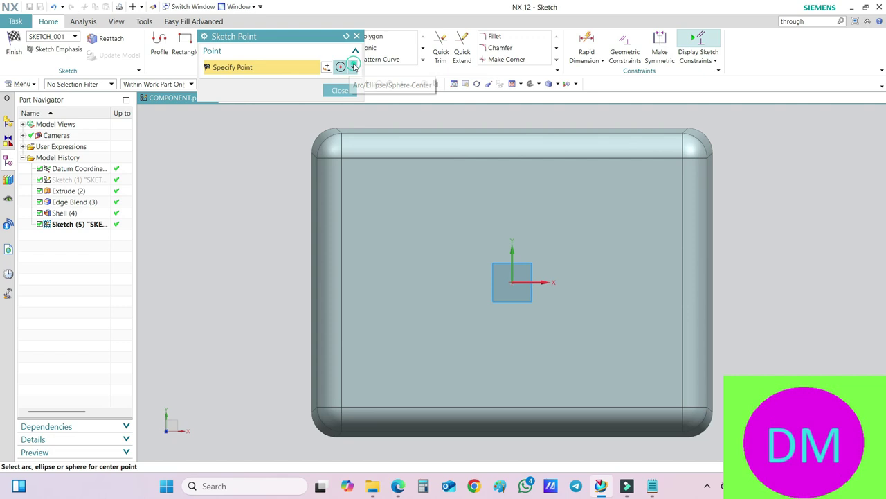
- Add a sketch point at the top-face centre to mark the gate
left_click(352, 66)
left_click(341, 82)
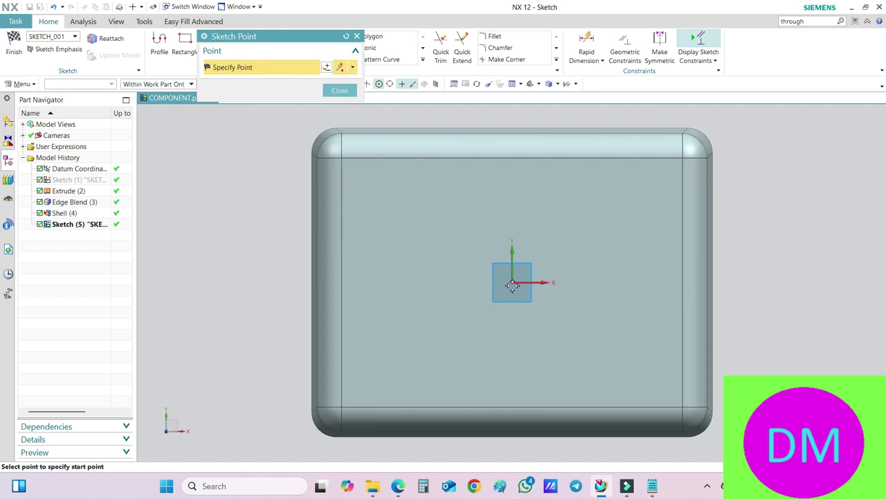
middle_click_drag(774, 293, 760, 245)
left_click(341, 91)
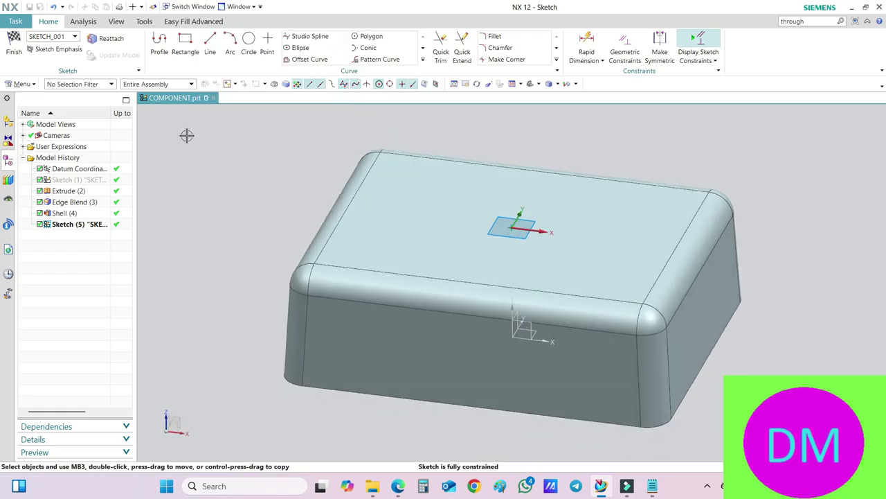
- Finish the sketch and accept the gate point, opening Moldex3D settings with ABS High Flow
left_click(14, 47)
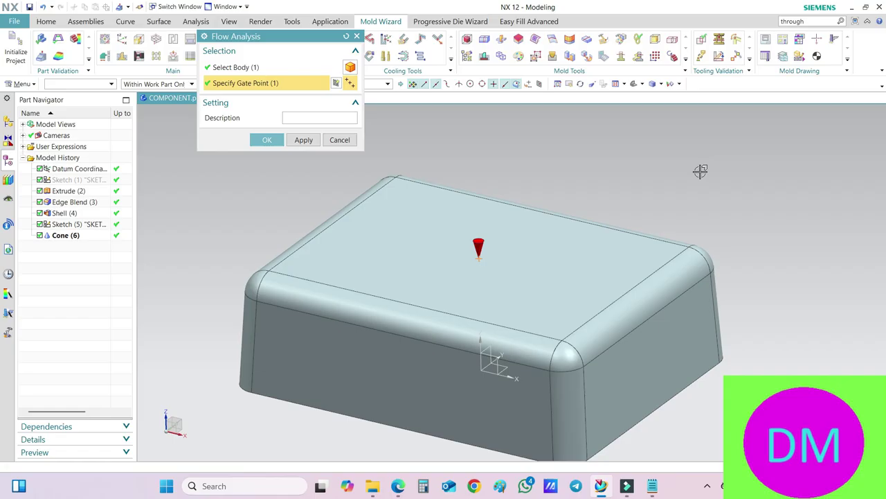
scroll(561, 194, "down", 2)
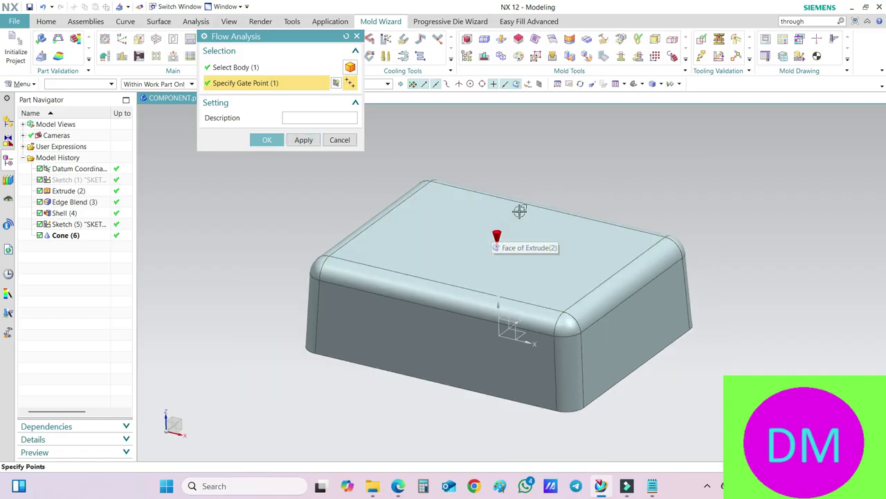
scroll(519, 222, "up", 2)
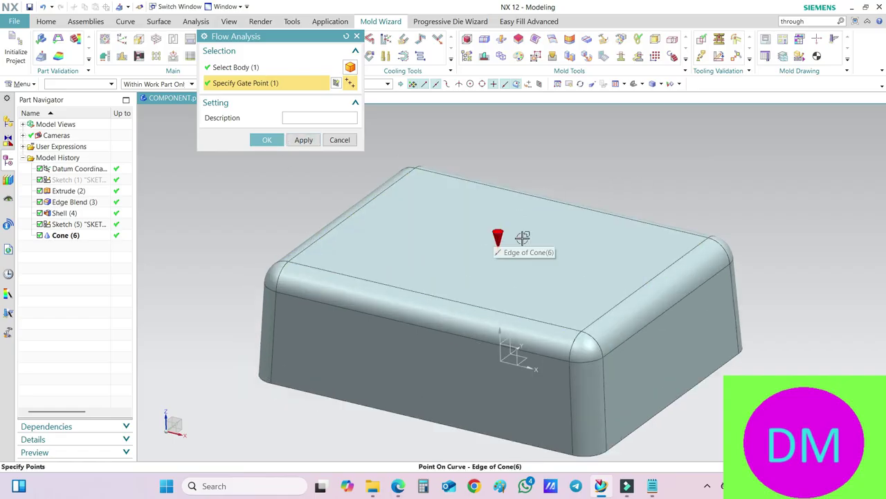
left_click(267, 140)
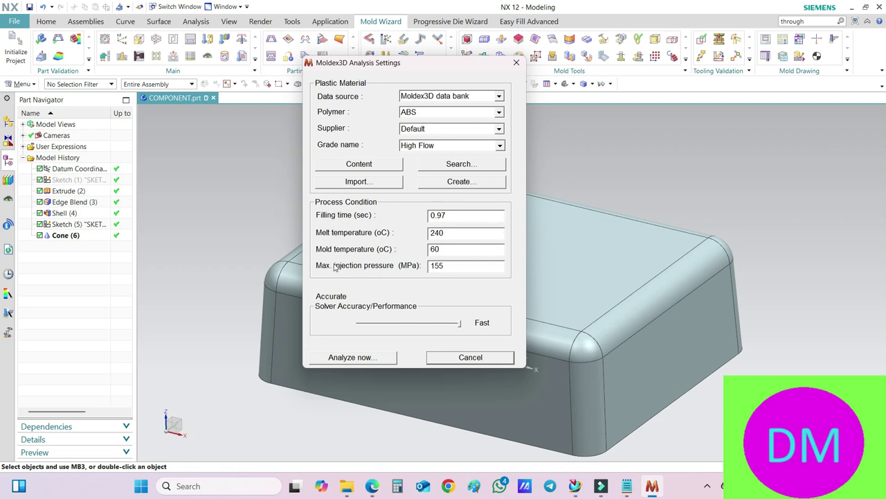
- Scroll the MOLD FILLING DATA NX PDF from Filling Time to page 2's Injection Pressure formula
left_click(372, 485)
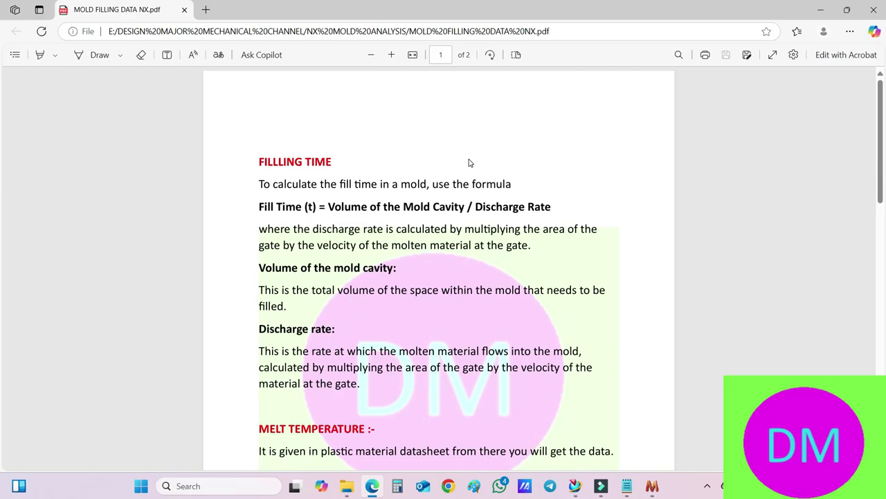
scroll(469, 163, "down", 1)
scroll(457, 167, "down", 1)
scroll(448, 173, "up", 1)
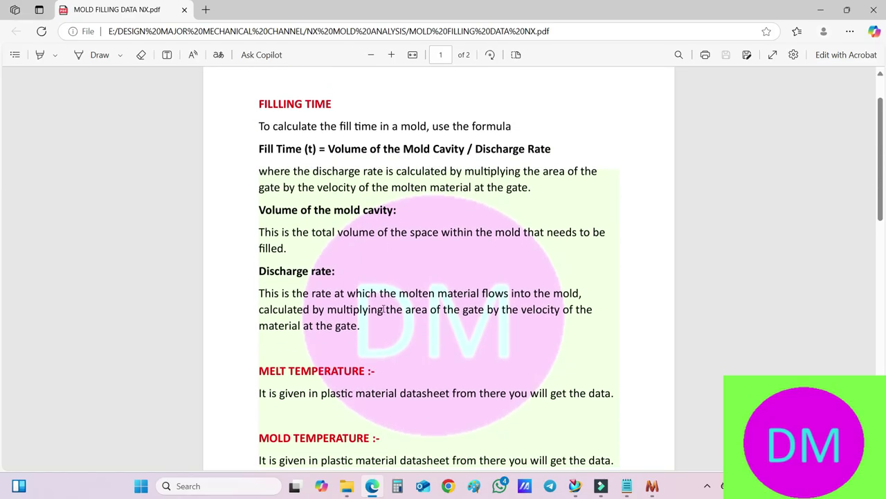
scroll(384, 309, "down", 8)
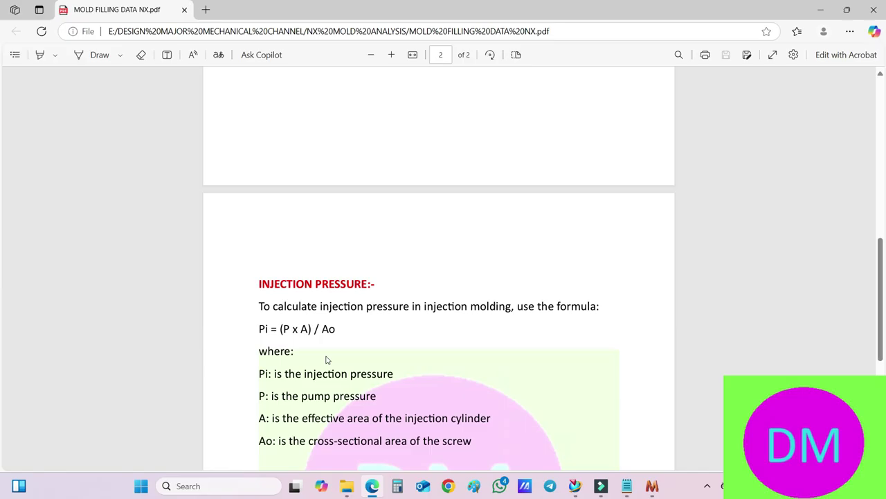
scroll(327, 359, "down", 2)
scroll(473, 256, "up", 8)
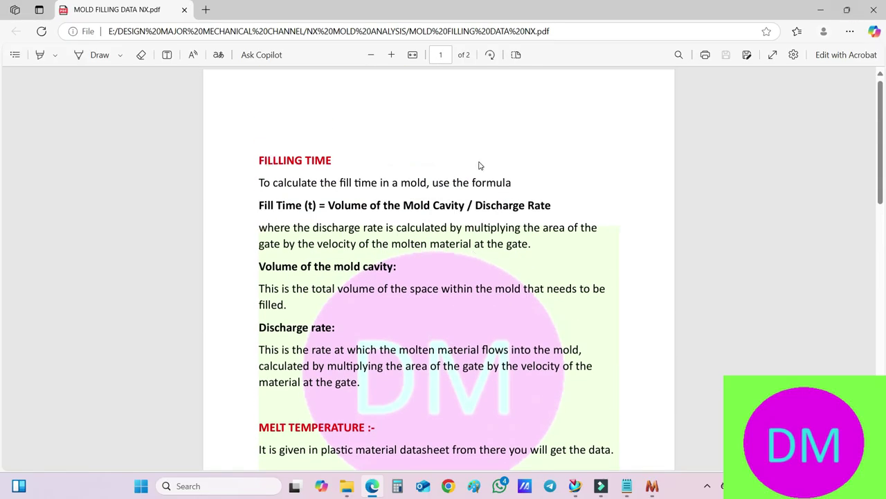
scroll(554, 138, "down", 1)
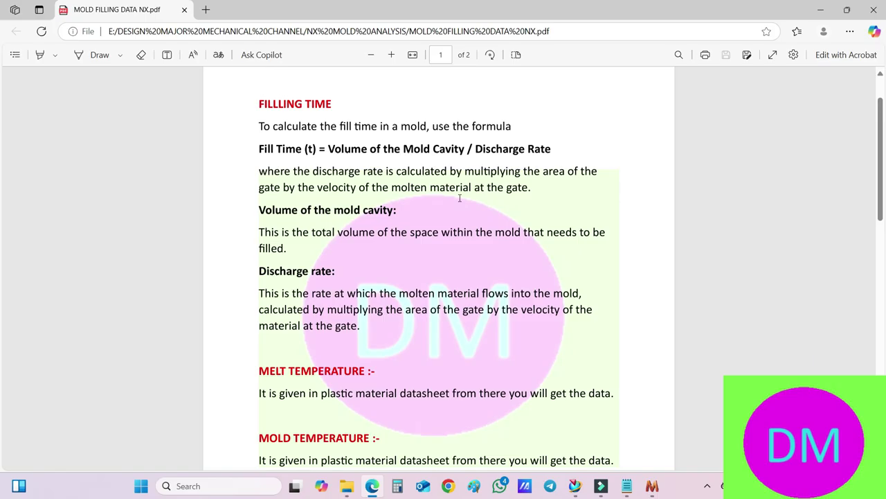
scroll(459, 198, "down", 6)
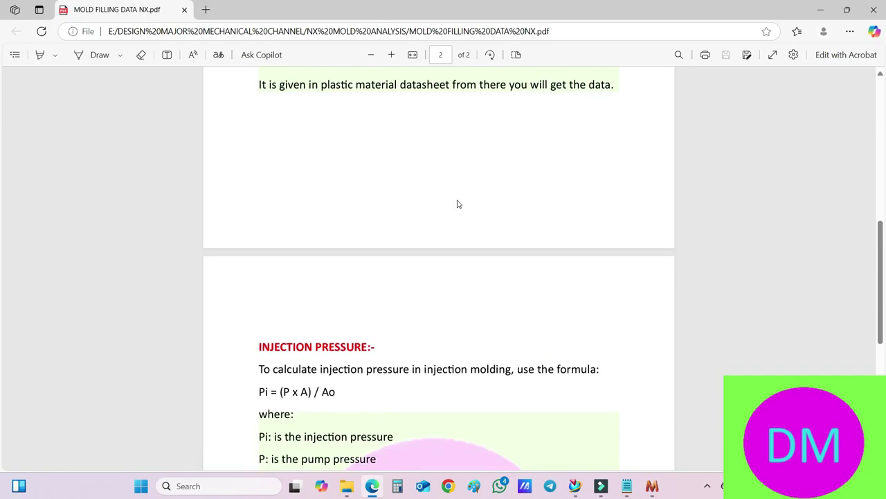
scroll(457, 204, "down", 5)
- Run the Moldex3D analysis with ABS, 0.97 s fill, 240/60 °C and 155 MPa
left_click(820, 9)
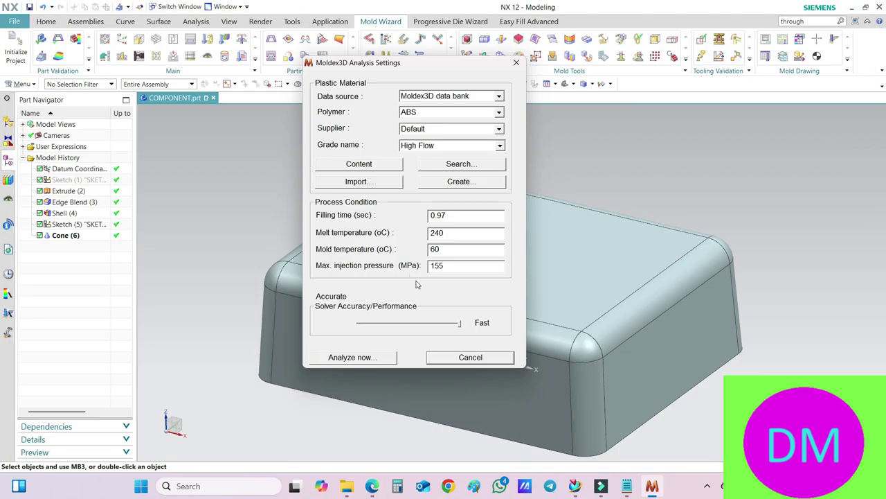
left_click(370, 358)
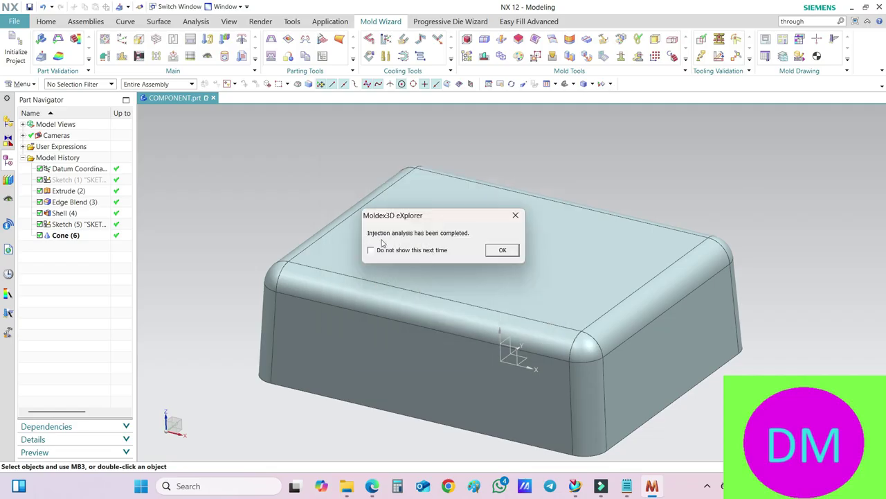
- Show the COMPONENT_ABS melt-front time results and animate the fill from the top gate
left_click(501, 251)
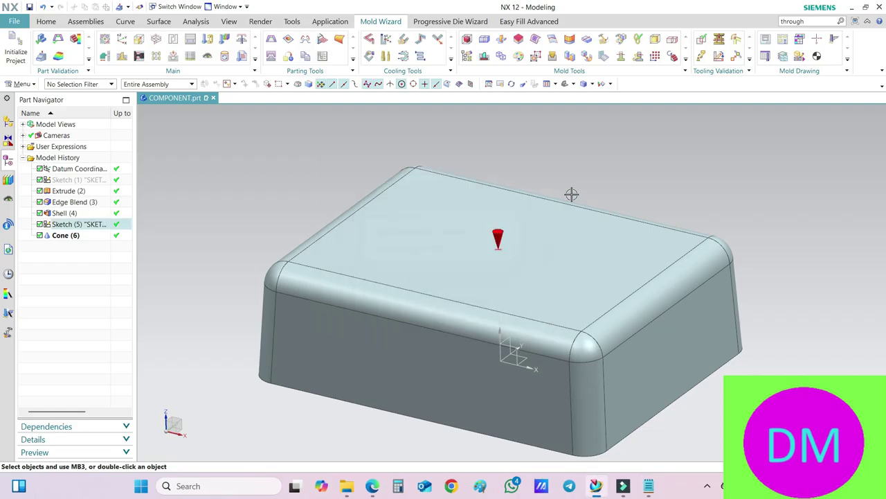
left_click(59, 56)
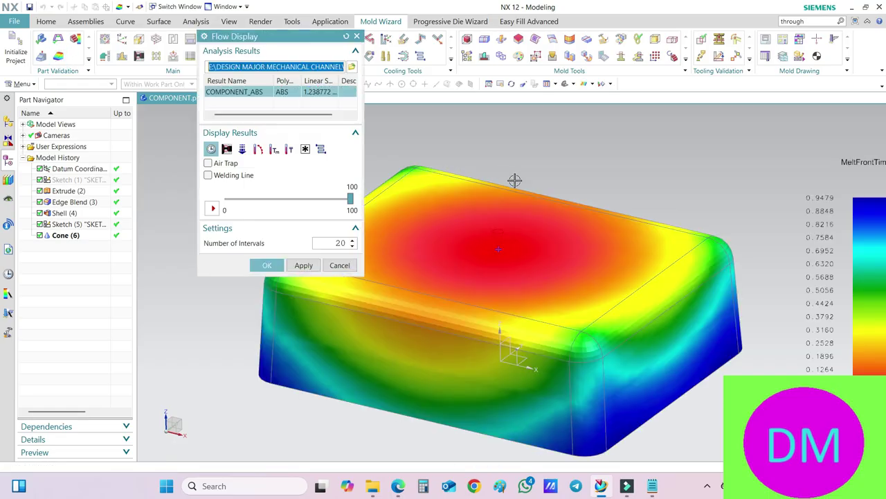
left_click_drag(269, 40, 133, 93)
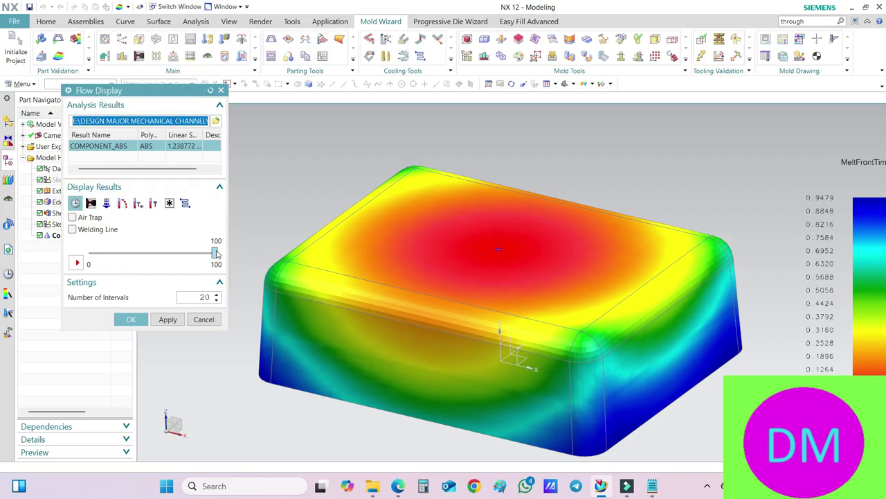
left_click_drag(217, 254, 96, 257)
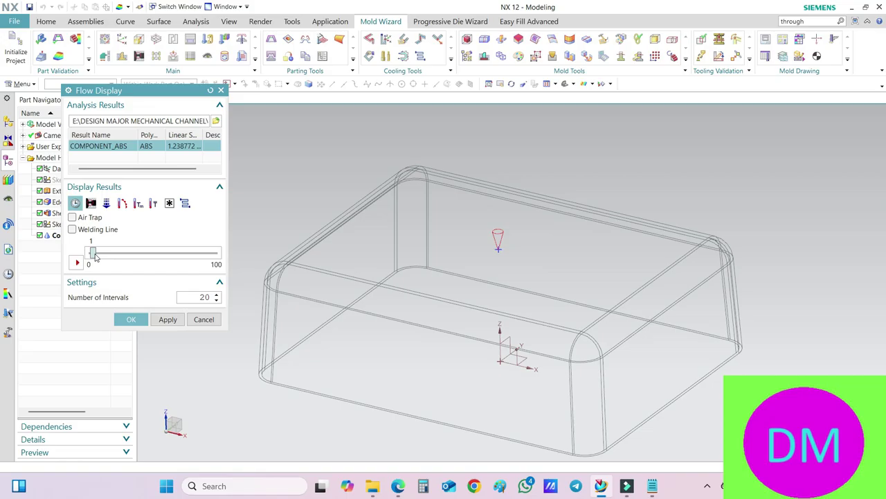
left_click(77, 262)
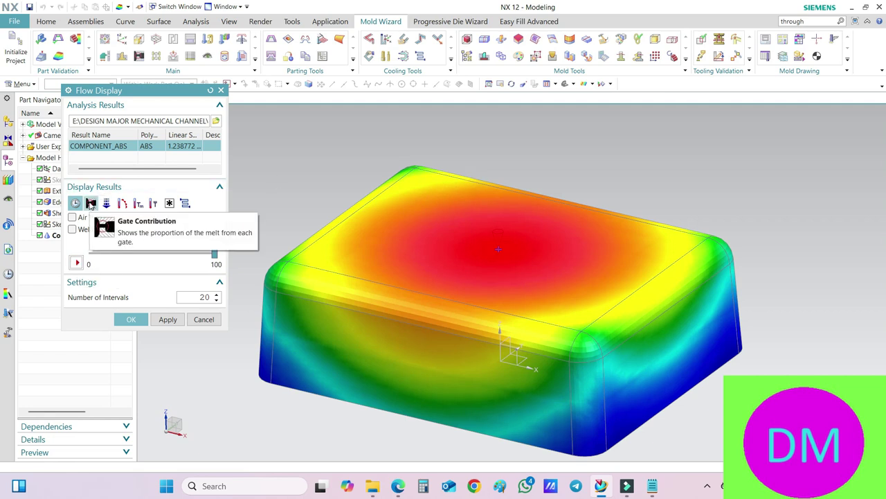
- Display the gate contribution and then the pressure result, orbiting to view the top face
left_click(91, 203)
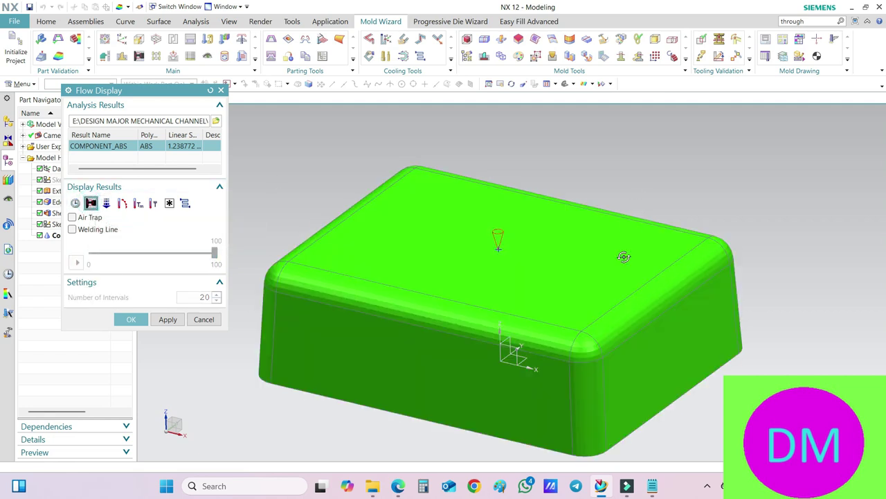
mouse_move(624, 257)
middle_mouse_down()
mouse_move(595, 284)
mouse_move(619, 242)
middle_mouse_up()
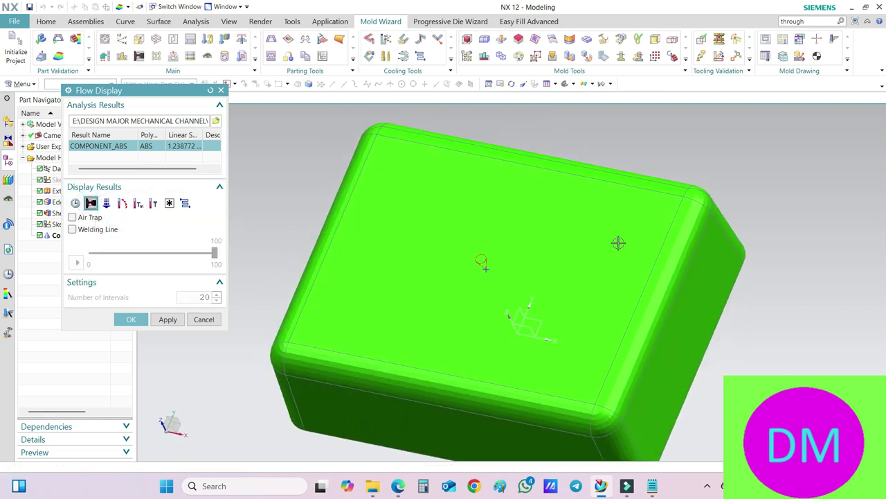
left_click(106, 203)
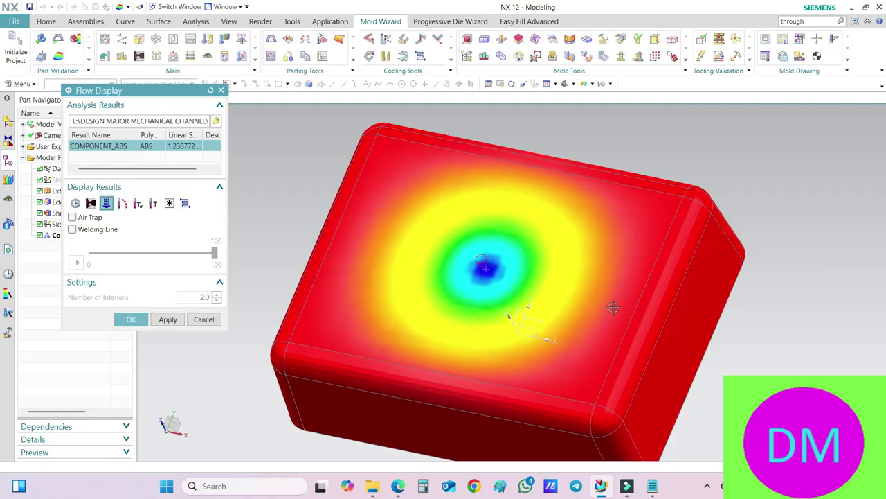
middle_click_drag(613, 307, 619, 263)
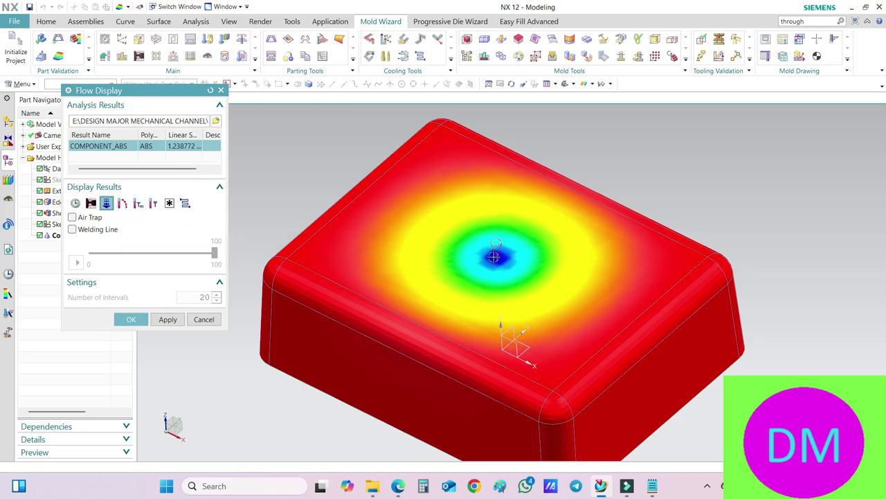
- Step through the melt front temperature, maximum temperature and average temperature contour plots
left_click(122, 203)
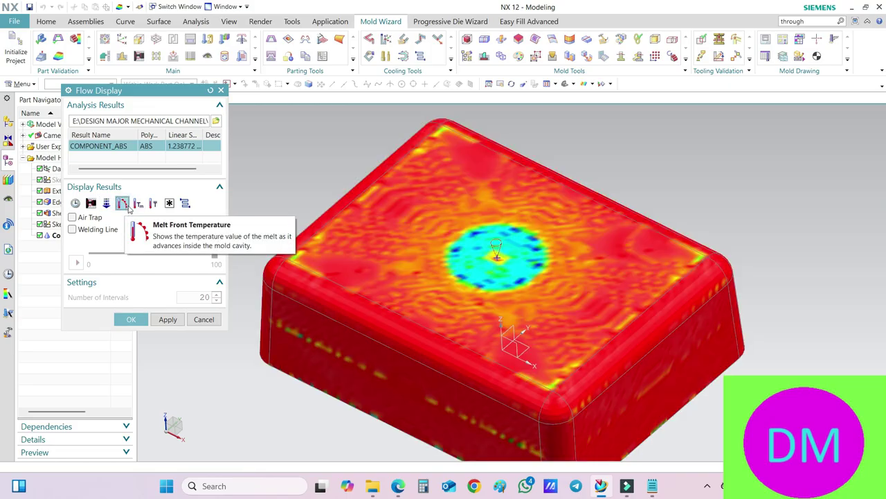
left_click(137, 203)
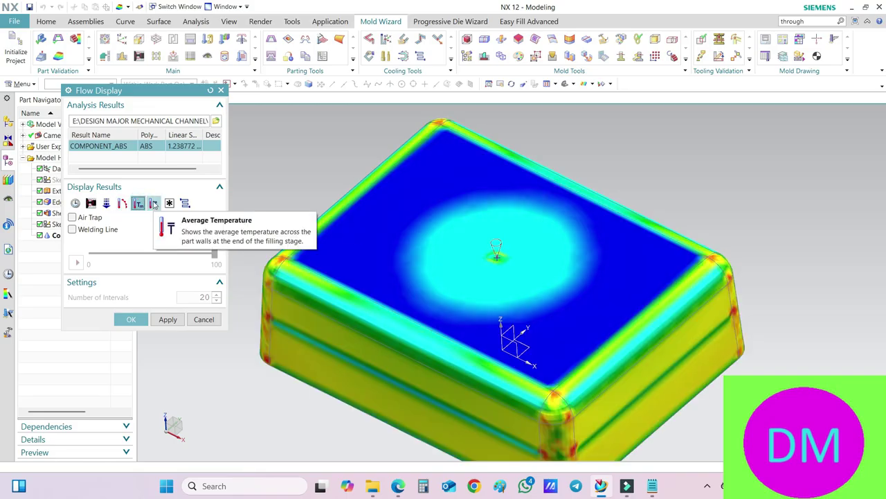
left_click(153, 203)
middle_click_drag(454, 254, 448, 240)
scroll(556, 362, "up", 2)
scroll(547, 360, "down", 2)
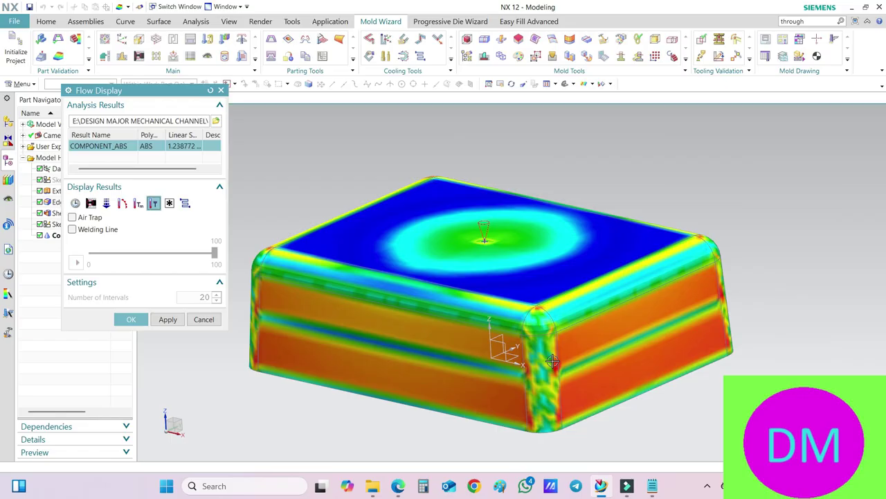
scroll(603, 341, "up", 2)
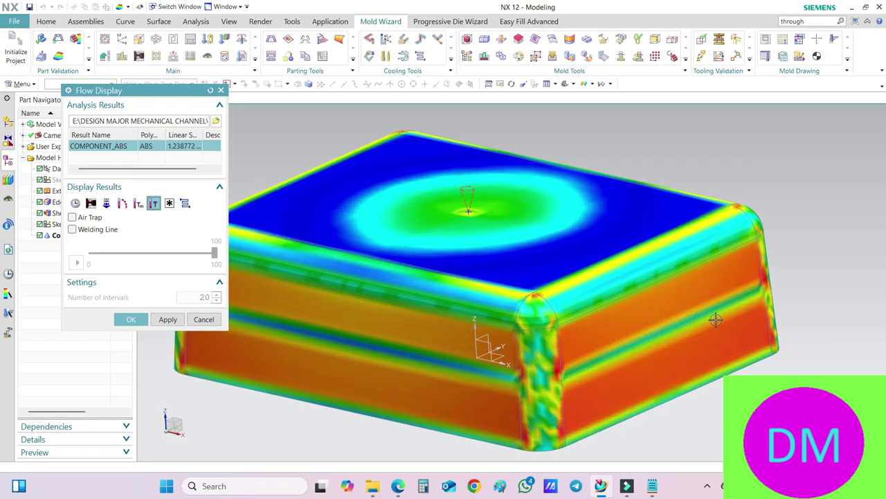
scroll(713, 316, "down", 1)
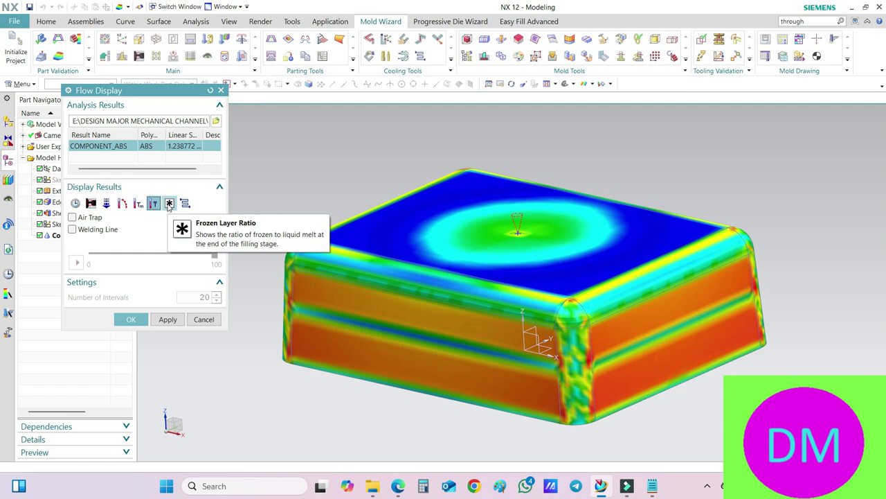
- Turn on air trap markers and orbit the box to inspect them
left_click(72, 217)
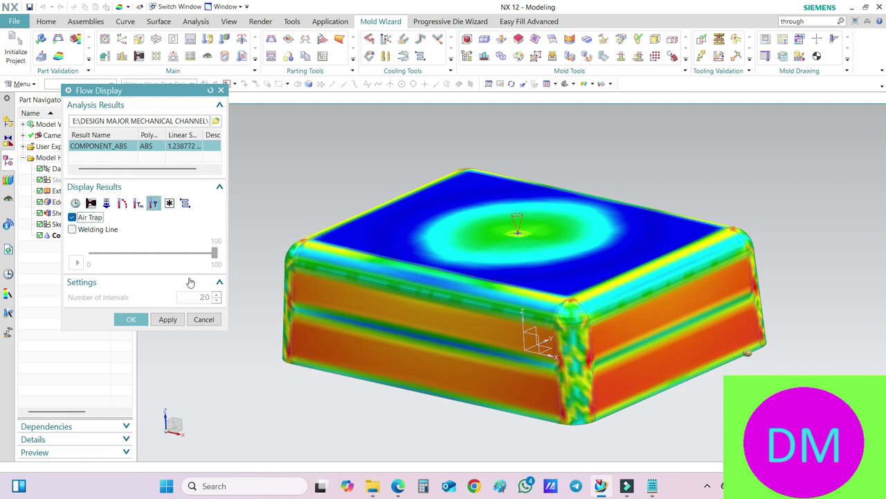
scroll(750, 355, "up", 4)
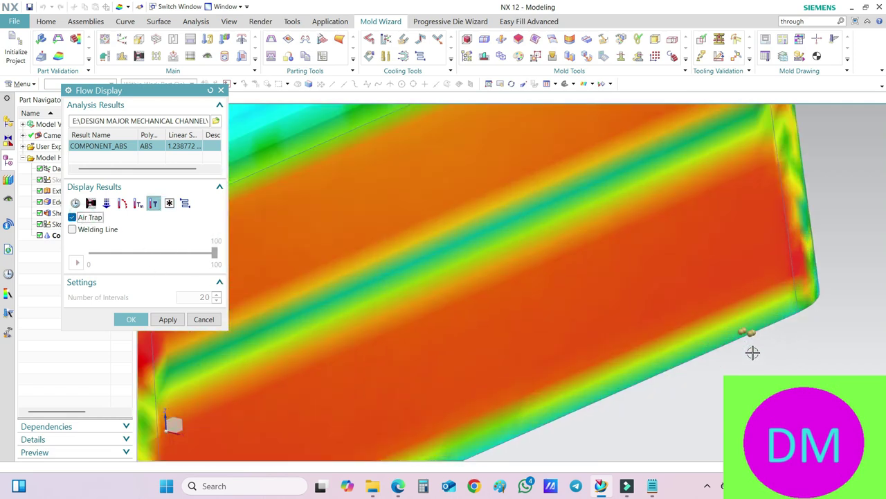
scroll(754, 331, "down", 4)
middle_click_drag(821, 336, 693, 386)
middle_click_drag(716, 270, 662, 390)
scroll(714, 396, "up", 3)
scroll(742, 317, "down", 3)
scroll(693, 404, "up", 2)
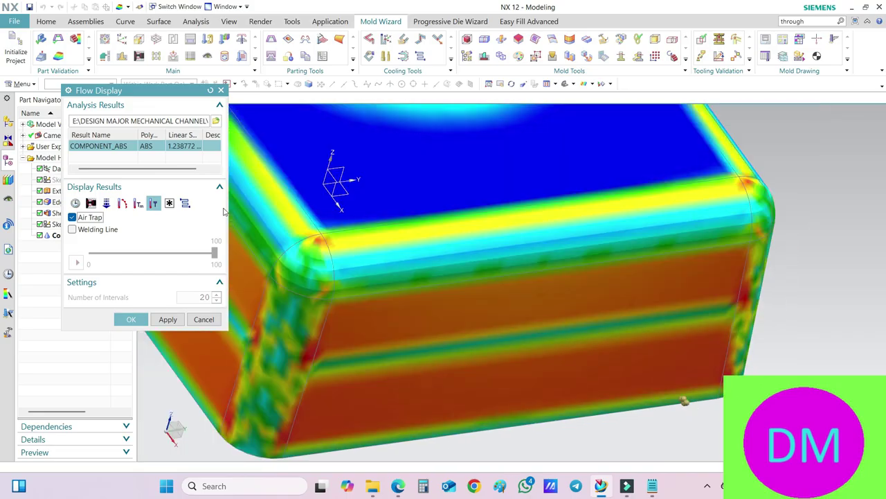
- Show the maximum cooling time result, collapse the interval settings and apply the flow display
left_click(185, 203)
scroll(467, 260, "down", 3)
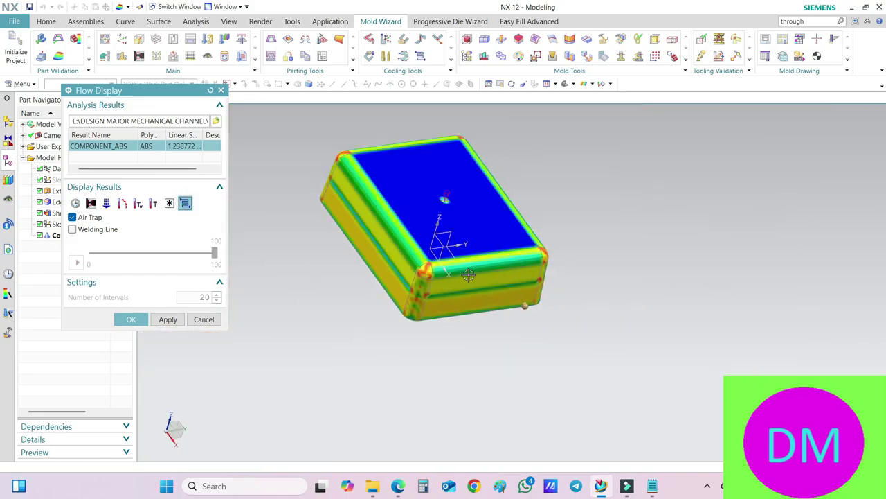
middle_click_drag(467, 259, 323, 219)
scroll(346, 264, "up", 3)
scroll(346, 264, "down", 2)
middle_click_drag(347, 264, 56, 251)
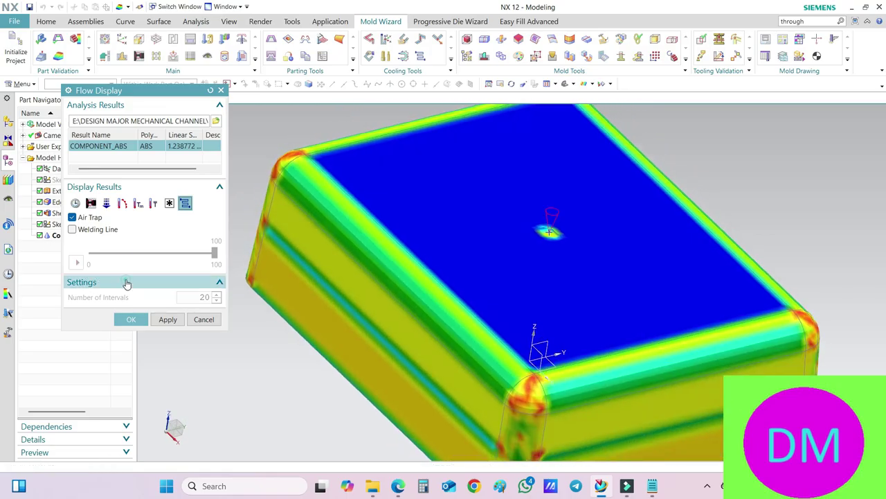
left_click(126, 282)
left_click(168, 300)
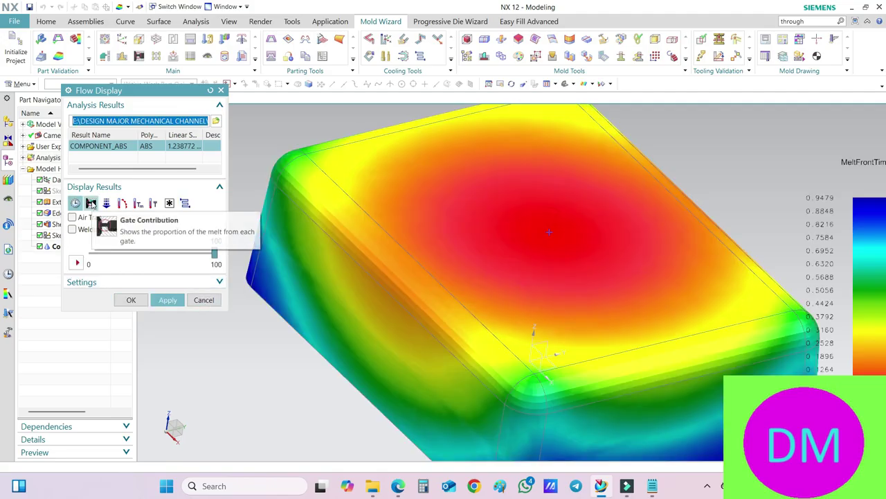
left_click(91, 203)
left_click(75, 203)
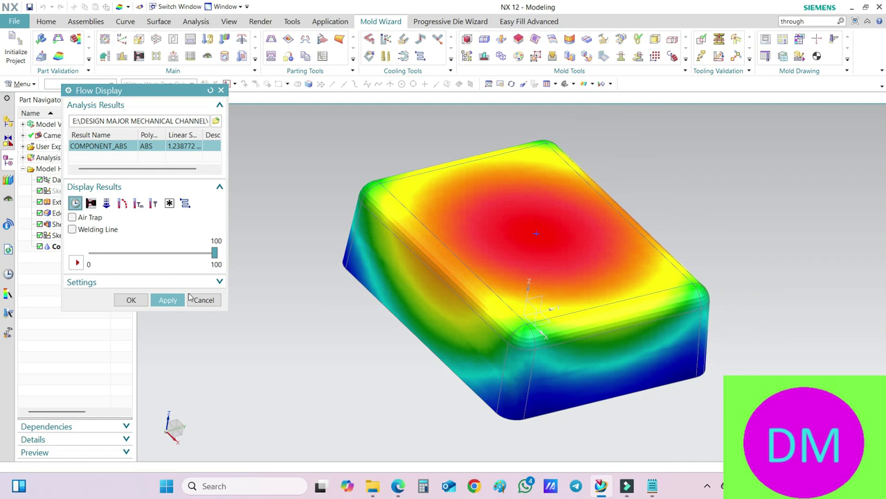
left_click(169, 299)
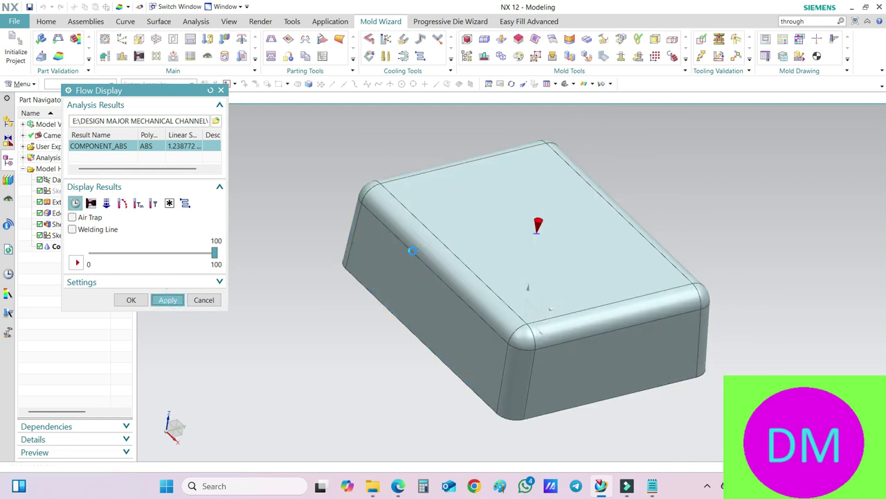